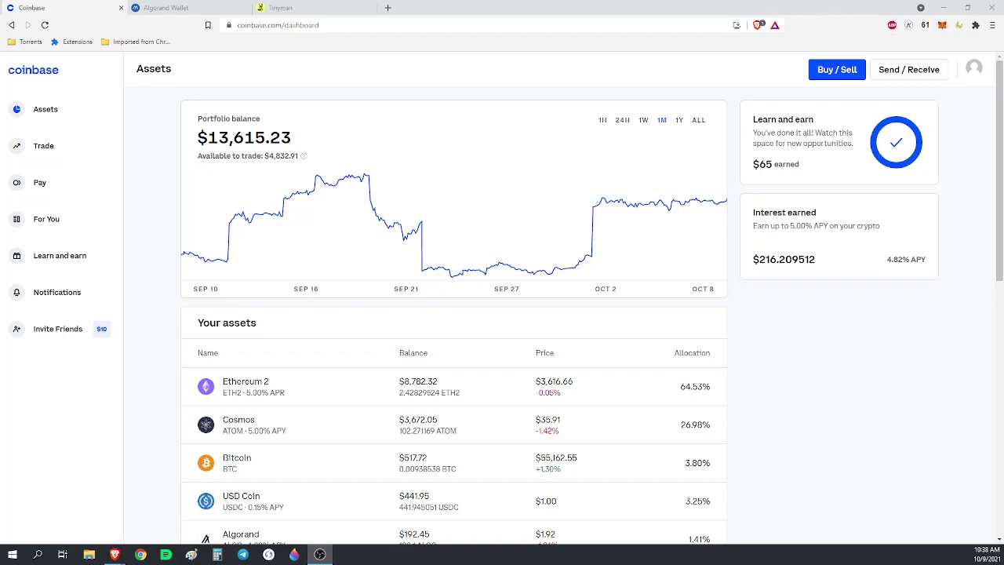
# Step: Open the Algorand wallet from the list of owned assets
pyautogui.scroll(-2, 160, 264)
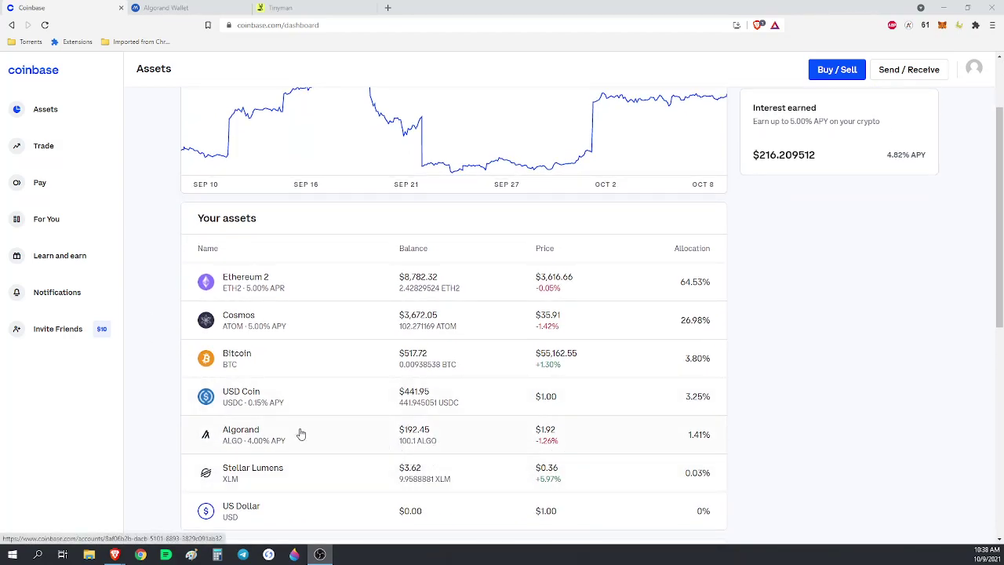
pyautogui.click(298, 436)
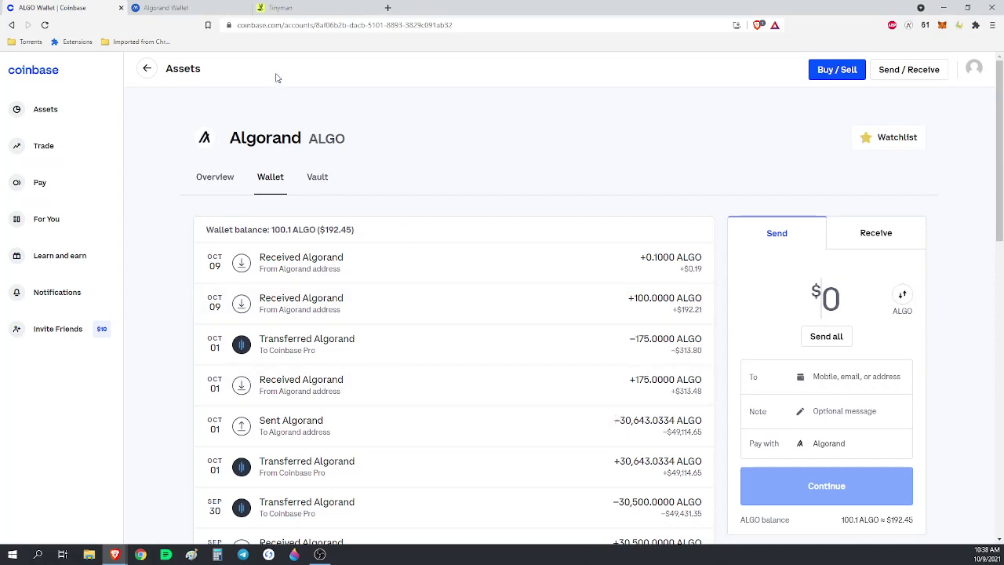
# Step: Switch to the MyAlgo wallet, dismiss the autolock notice, and copy the Youtube wallet's address
pyautogui.click(204, 7)
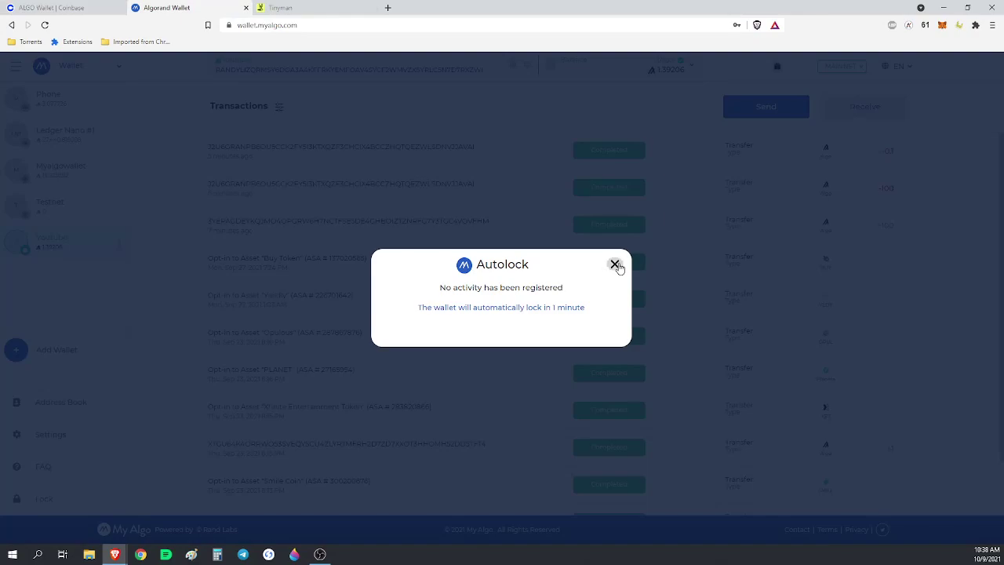
pyautogui.click(615, 264)
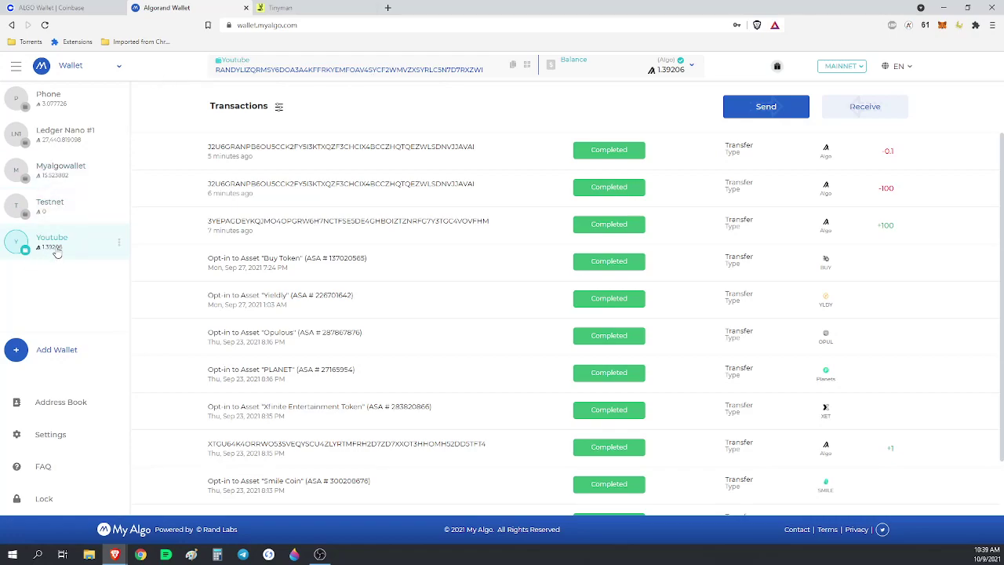
pyautogui.click(512, 66)
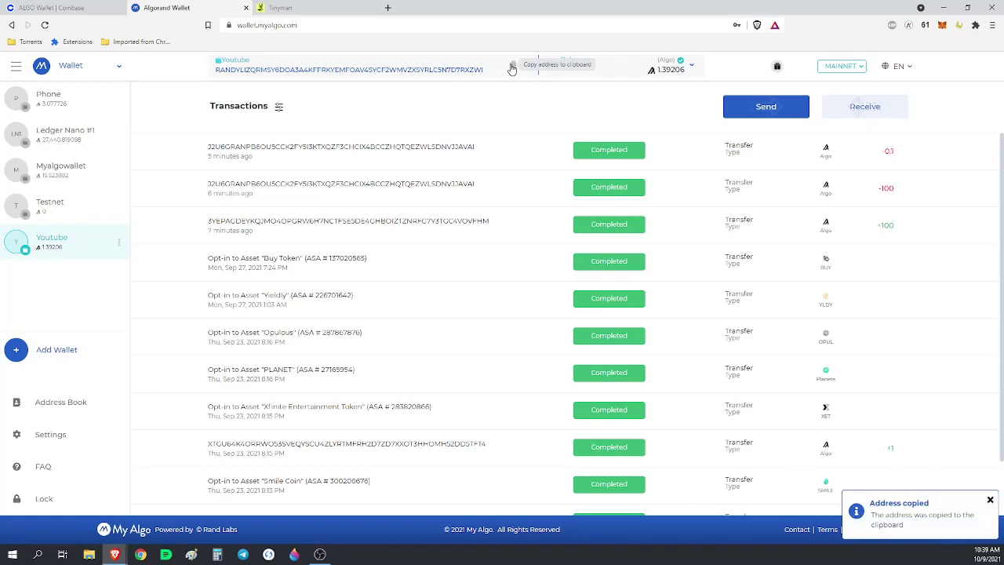
# Step: Back in Coinbase, set up a send of the entire Algorand balance, shown in ALGO, to the copied wallet address
pyautogui.click(85, 7)
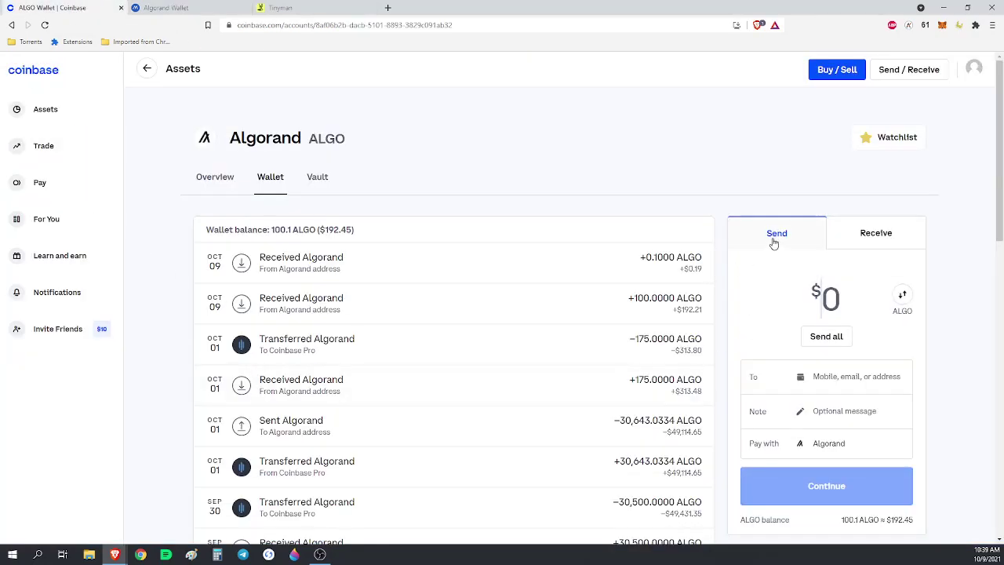
pyautogui.click(839, 337)
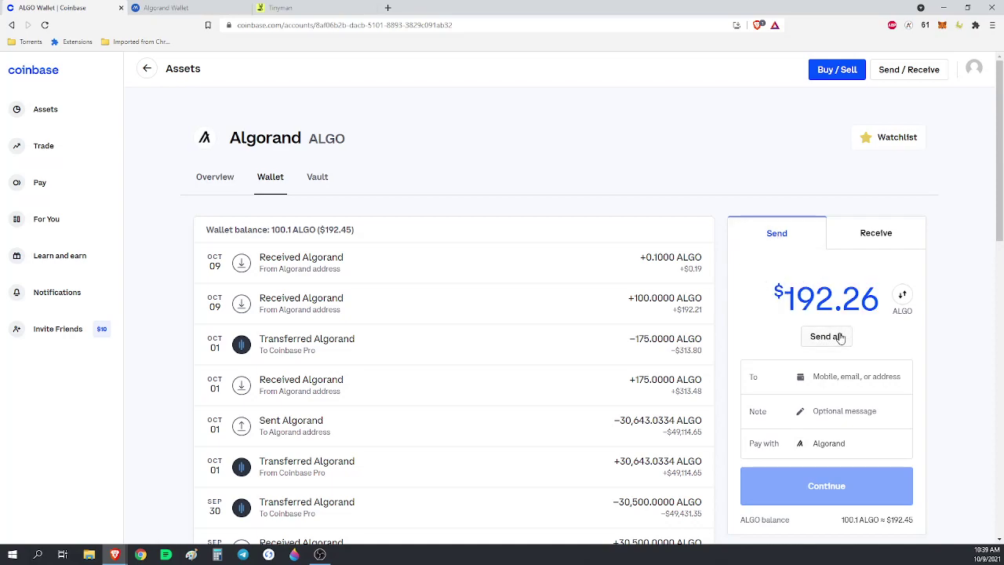
pyautogui.click(902, 296)
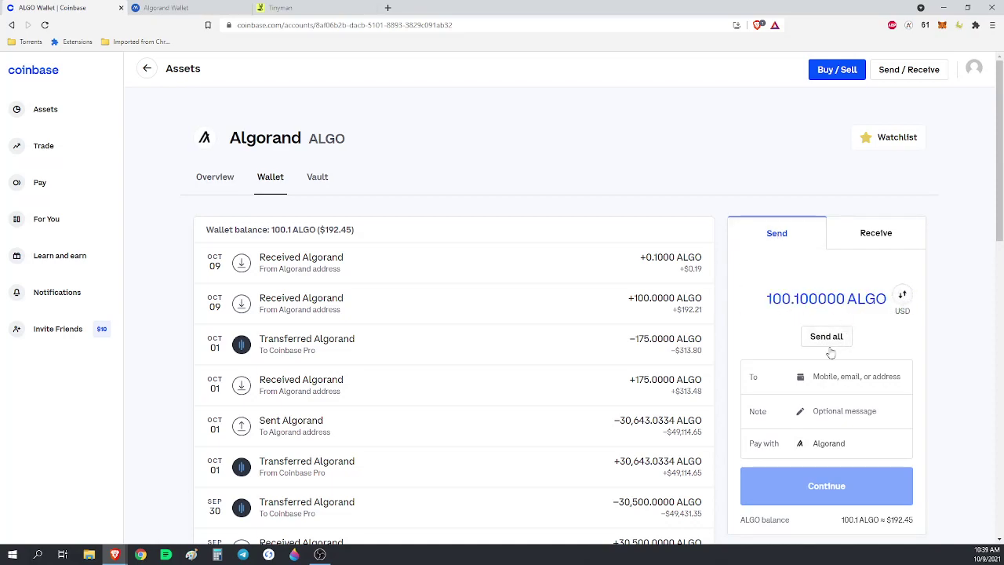
pyautogui.rightClick(830, 378)
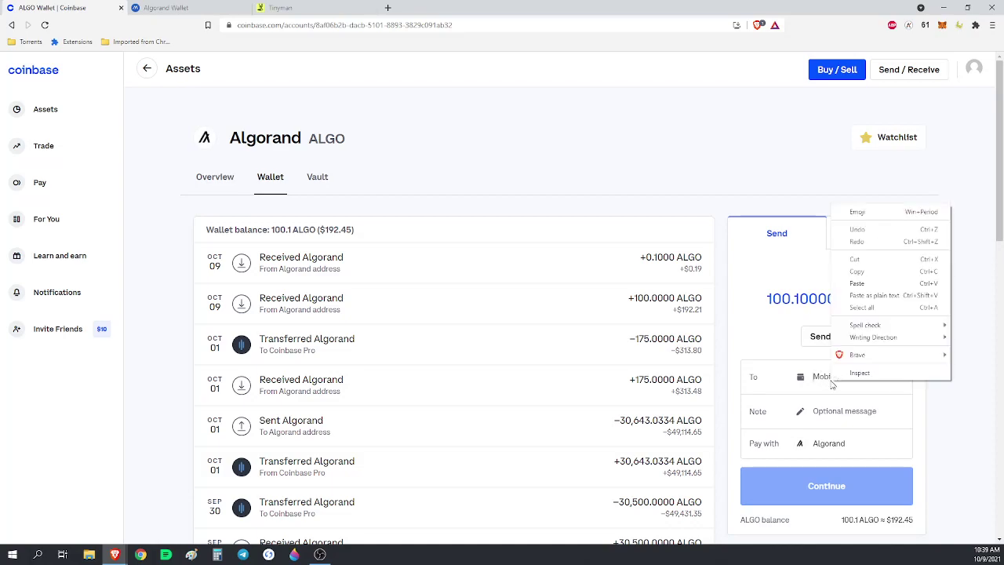
pyautogui.click(856, 283)
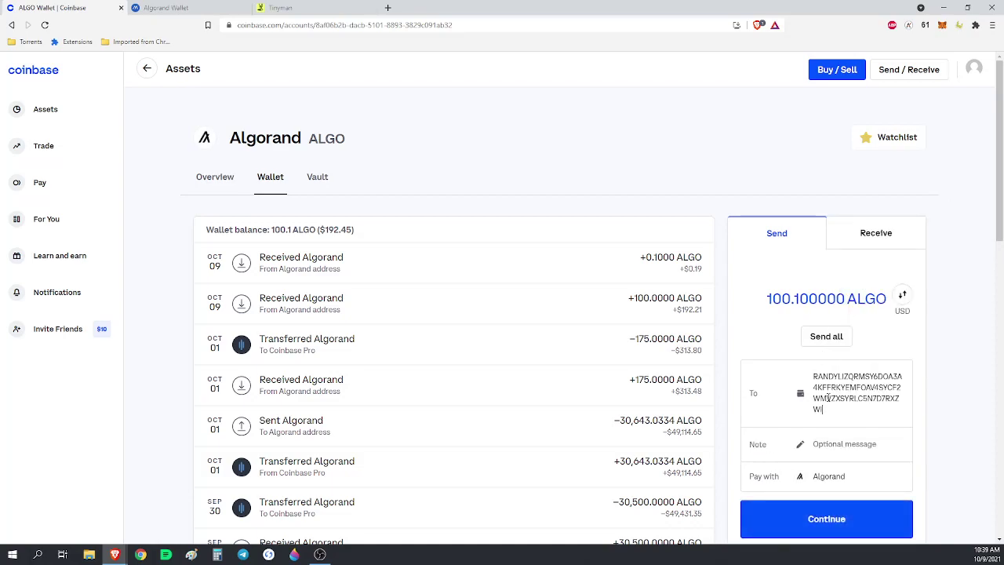
# Step: Submit and confirm the Algorand send, close the receipt, and check the Youtube wallet in MyAlgo for the transfer
pyautogui.click(810, 522)
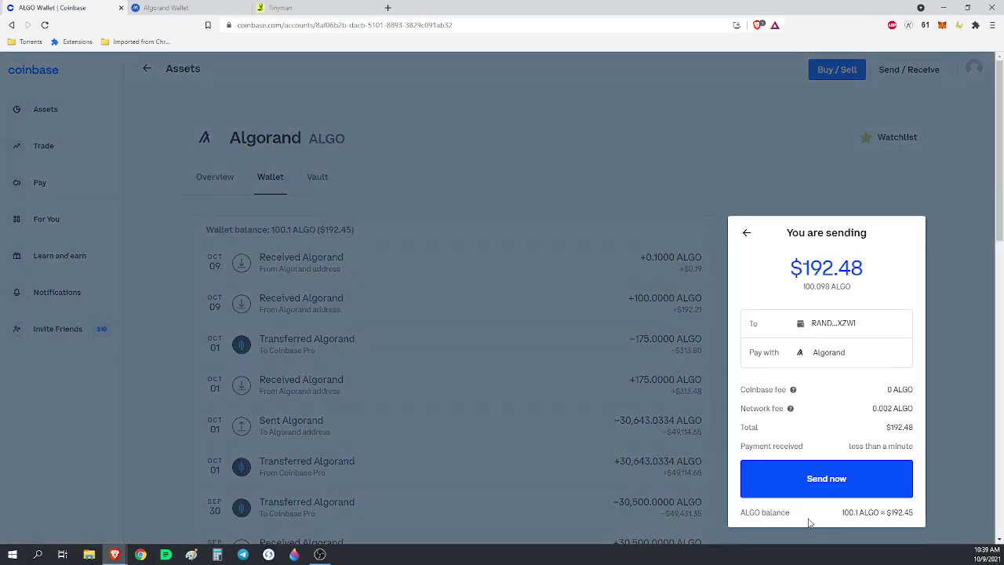
pyautogui.click(854, 483)
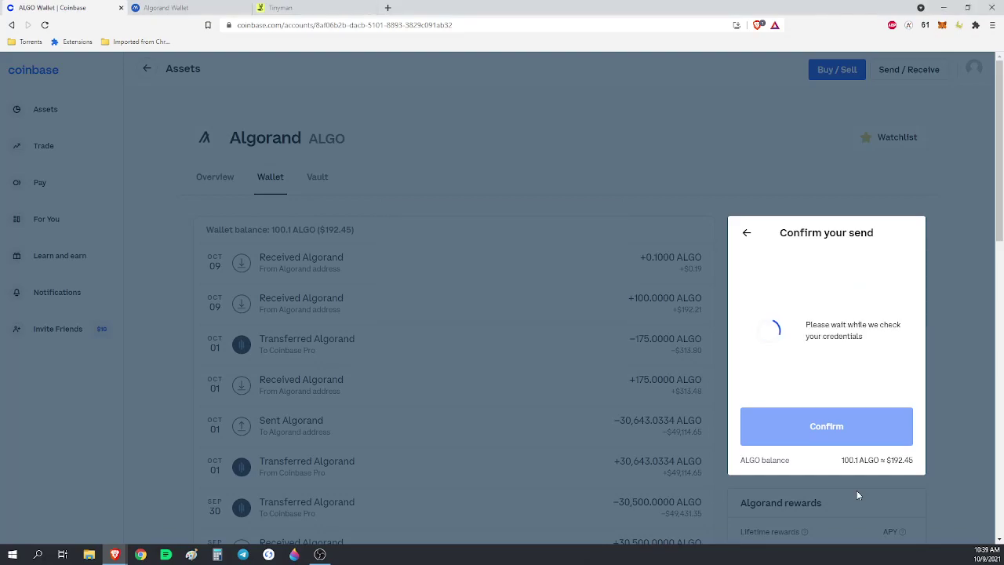
pyautogui.click(819, 428)
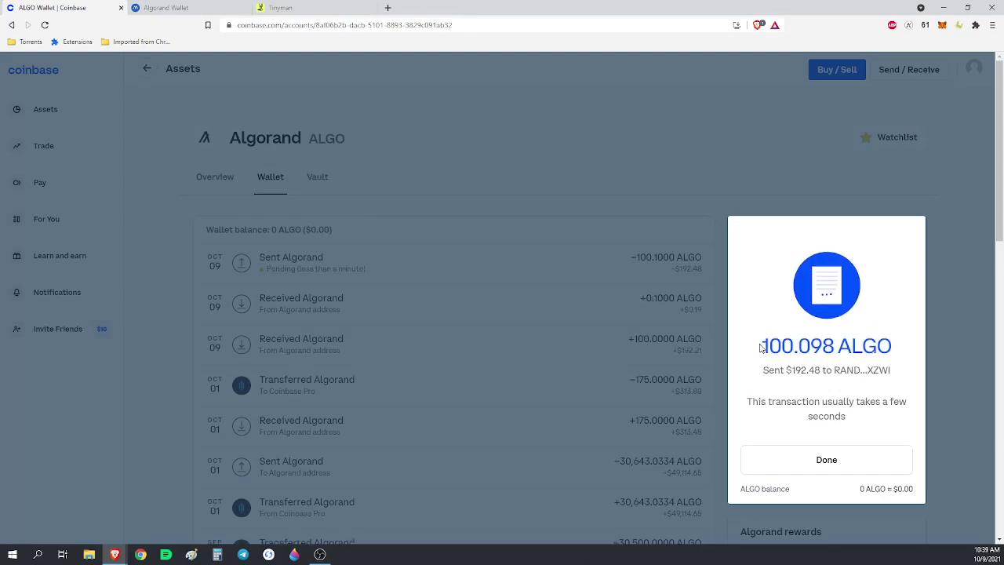
pyautogui.click(818, 470)
pyautogui.click(171, 10)
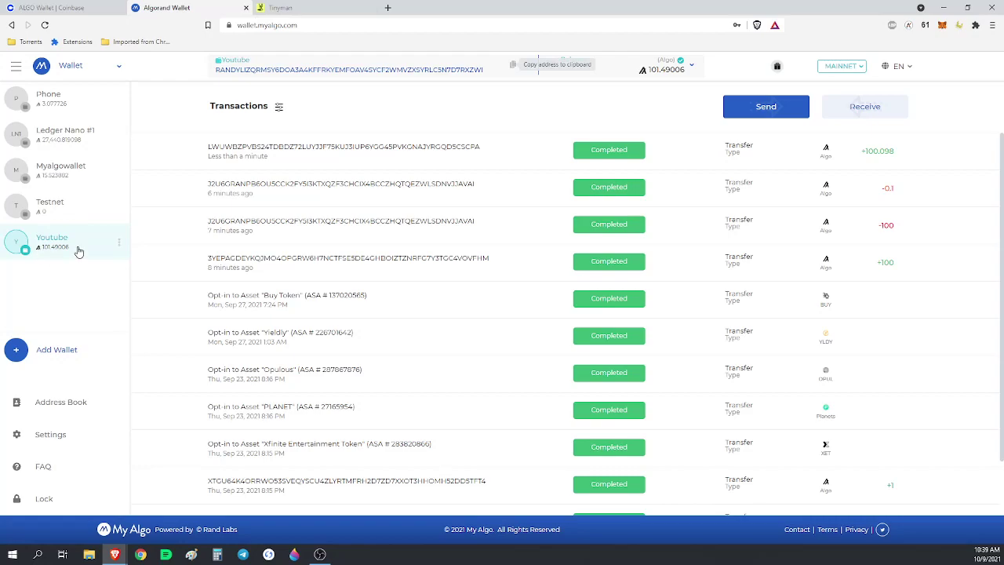
# Step: Switch to Tinyman and connect My Algo Wallet, unlocking it with the wallet password
pyautogui.click(311, 5)
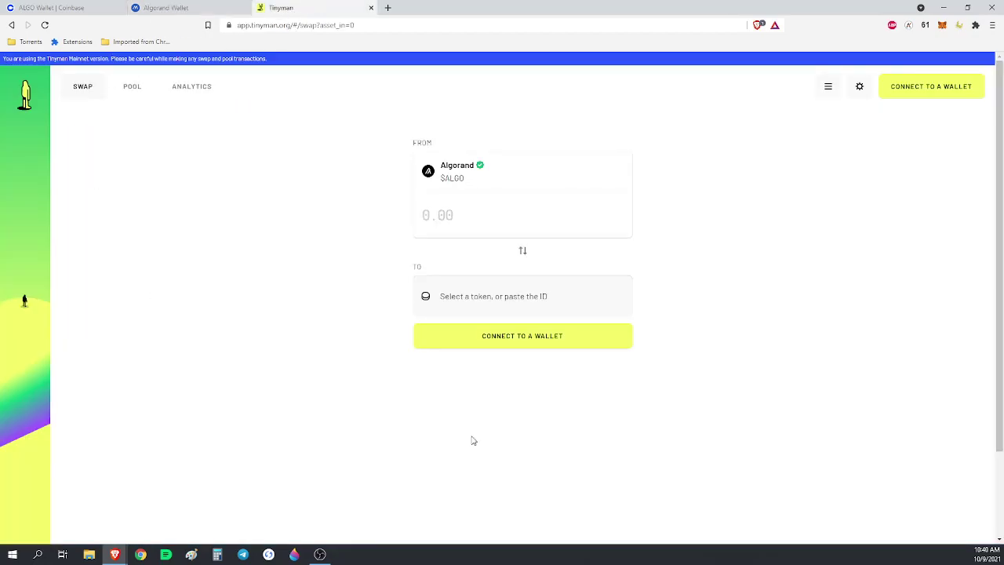
pyautogui.click(933, 88)
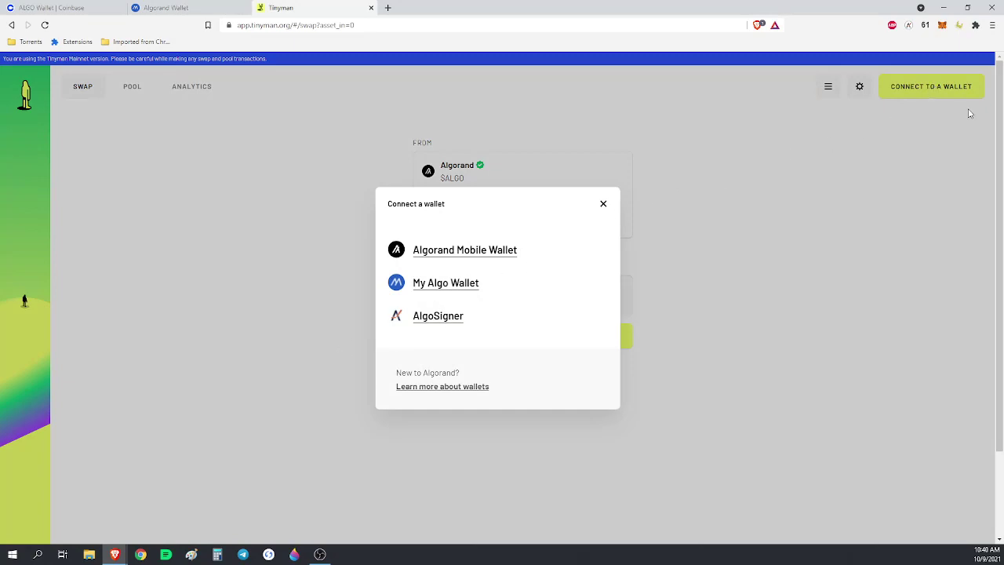
pyautogui.click(430, 288)
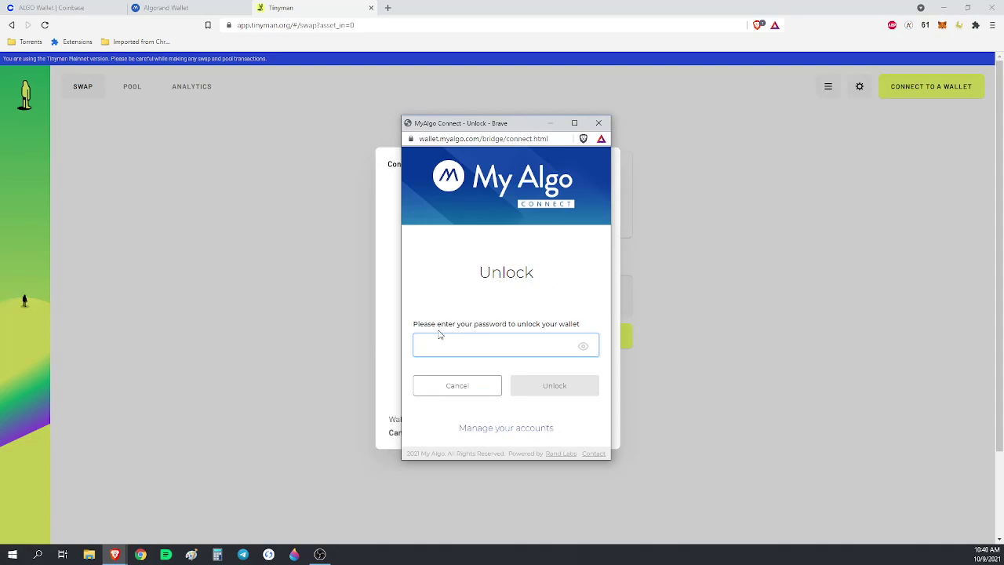
pyautogui.click(439, 343)
pyautogui.click(545, 380)
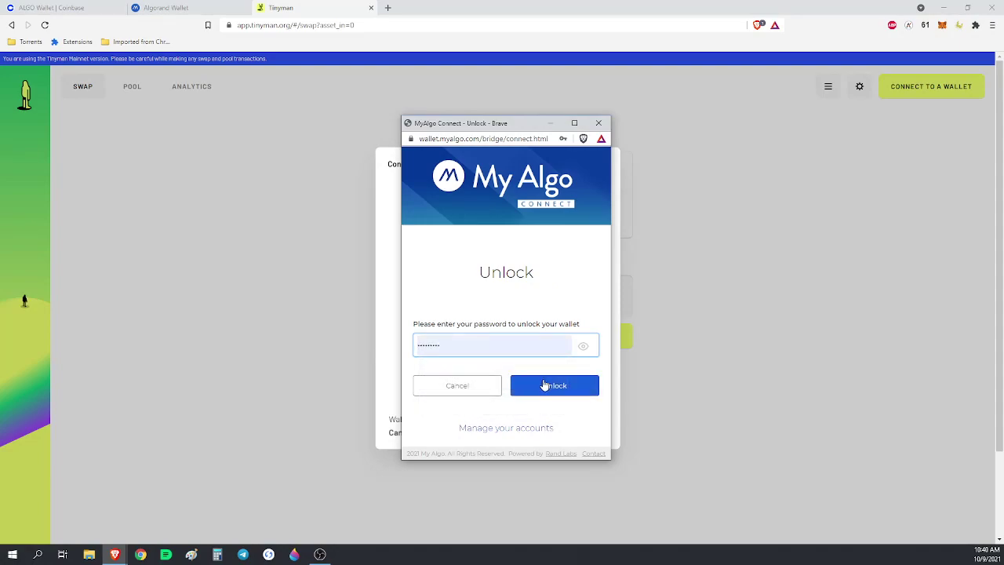
pyautogui.click(545, 382)
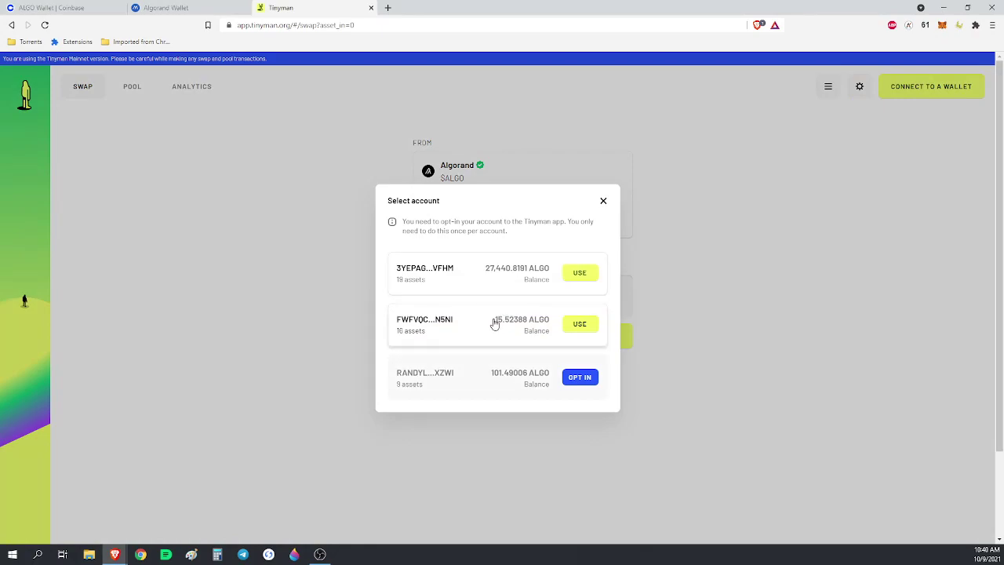
# Step: Opt the Youtube wallet account in to Tinyman, sign the transaction with the wallet password, and use that account
pyautogui.click(483, 384)
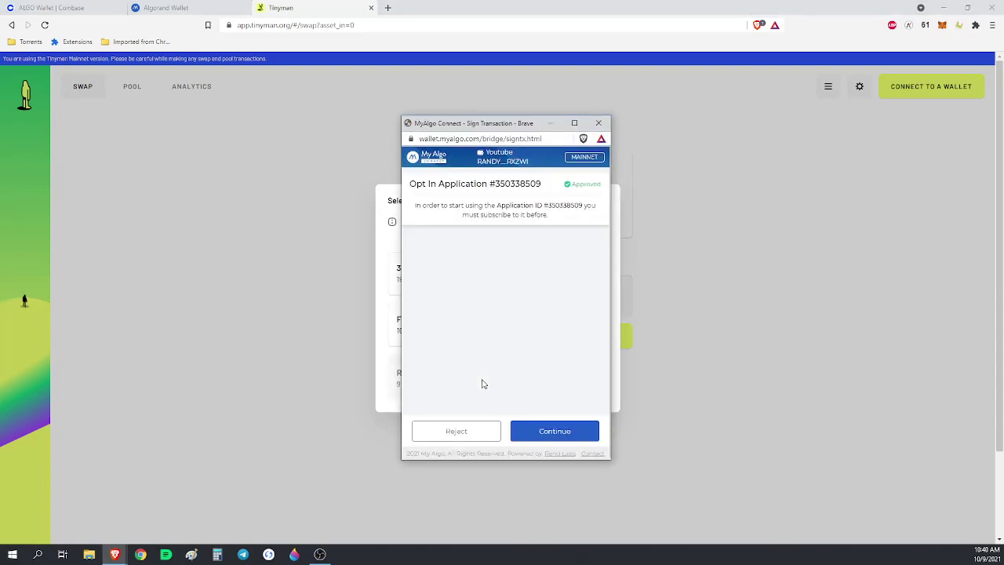
pyautogui.click(539, 431)
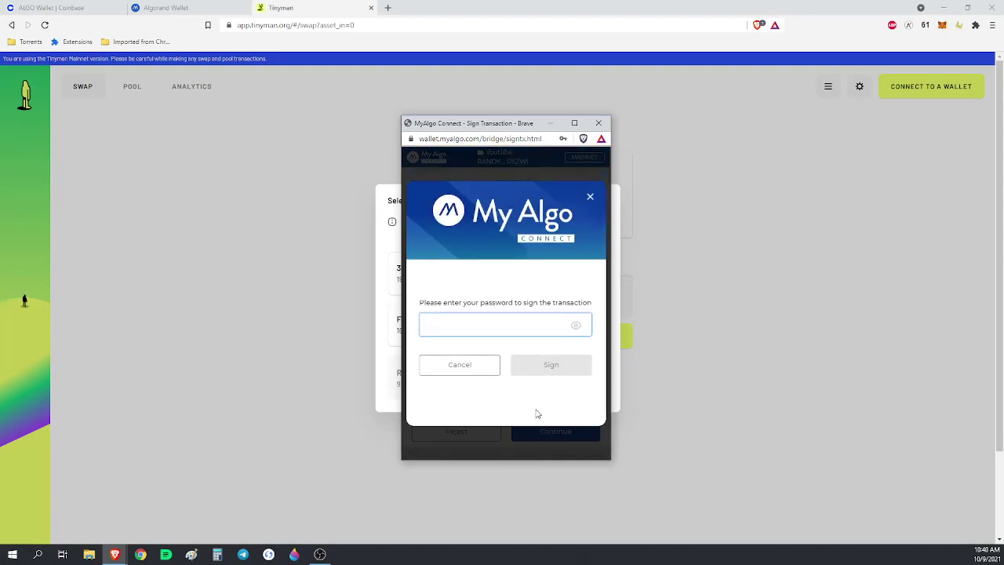
pyautogui.click(444, 323)
pyautogui.click(467, 353)
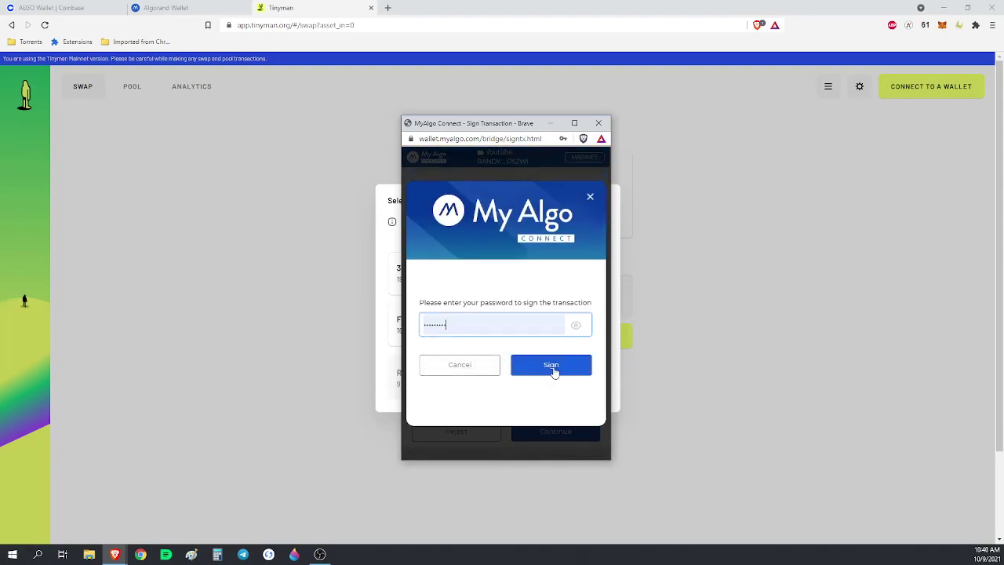
pyautogui.click(553, 369)
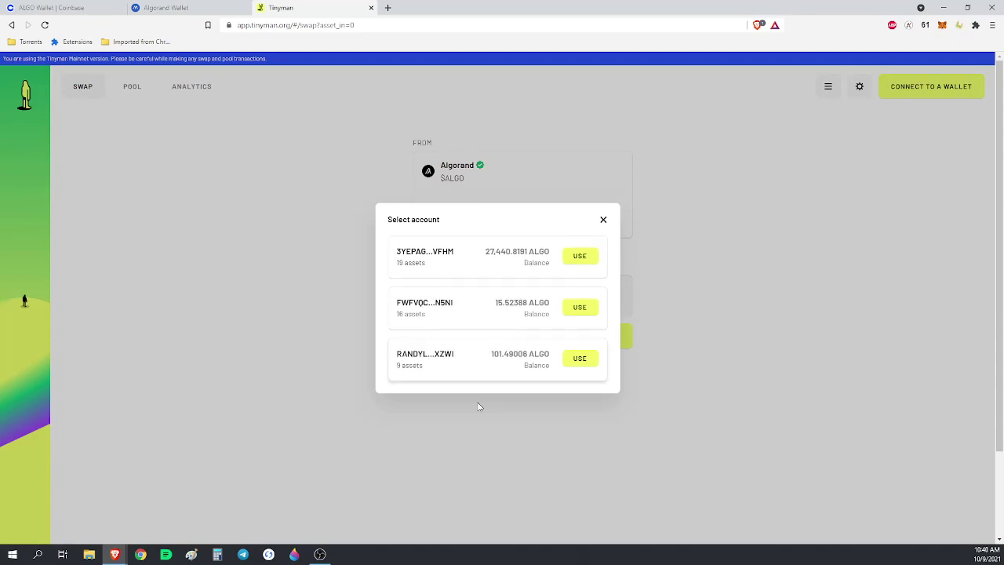
pyautogui.click(484, 359)
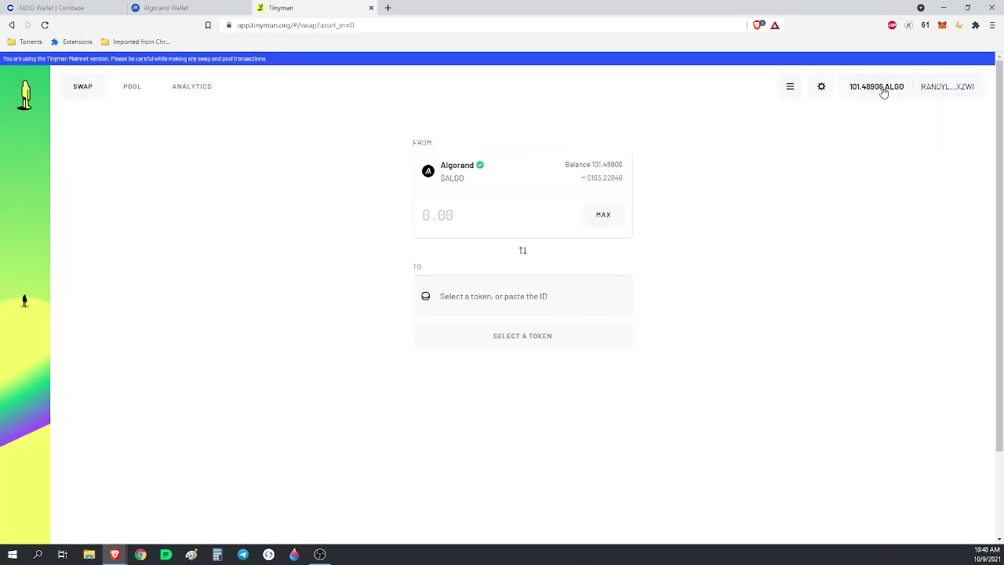
# Step: Review the connected account's asset list and balances, then close the list
pyautogui.click(944, 89)
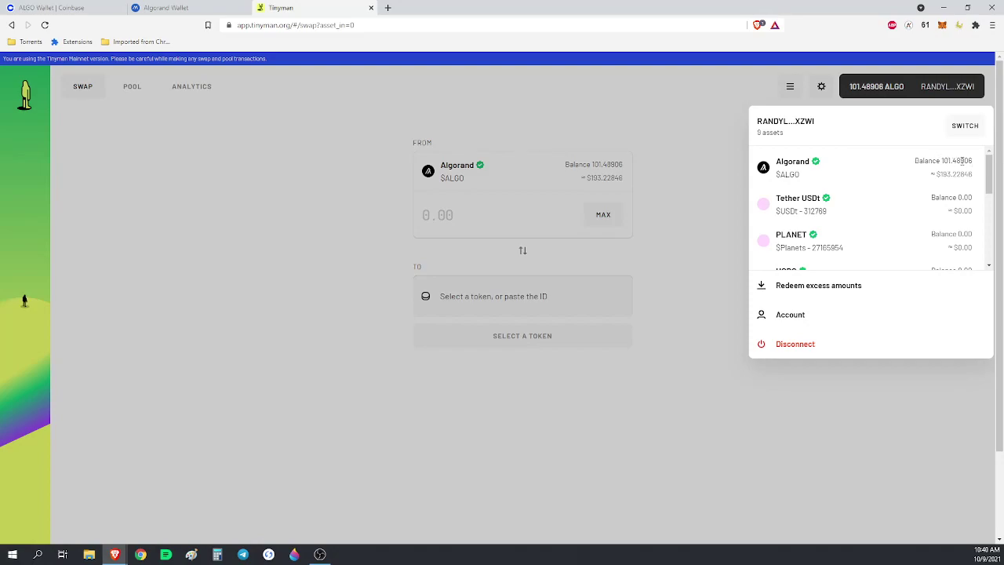
pyautogui.scroll(-5, 894, 182)
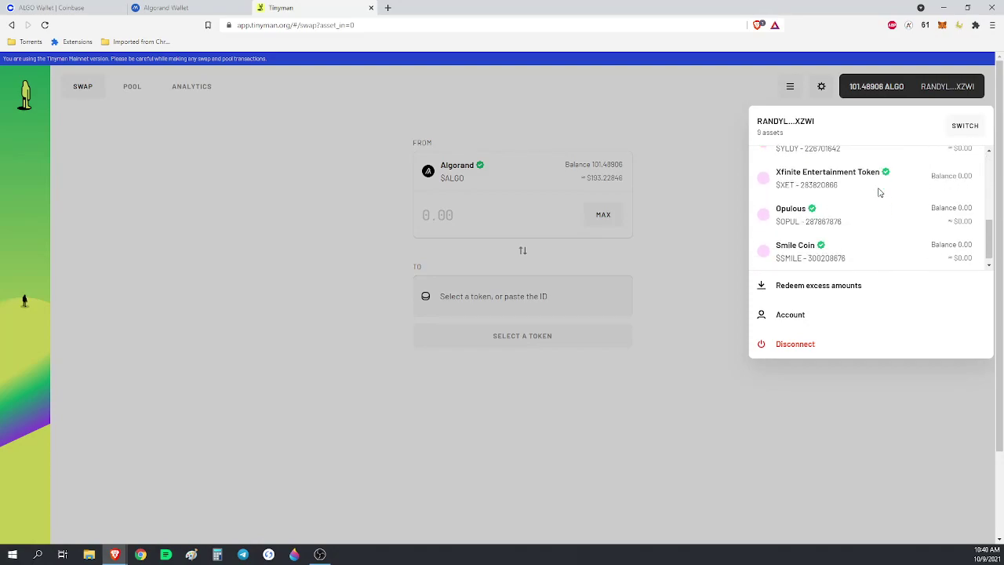
pyautogui.scroll(5, 870, 200)
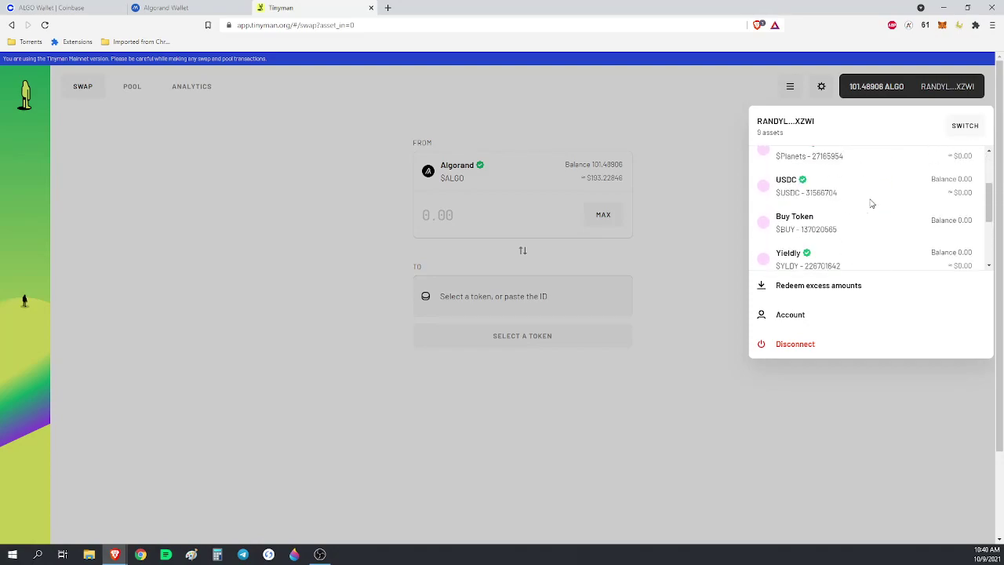
pyautogui.click(855, 409)
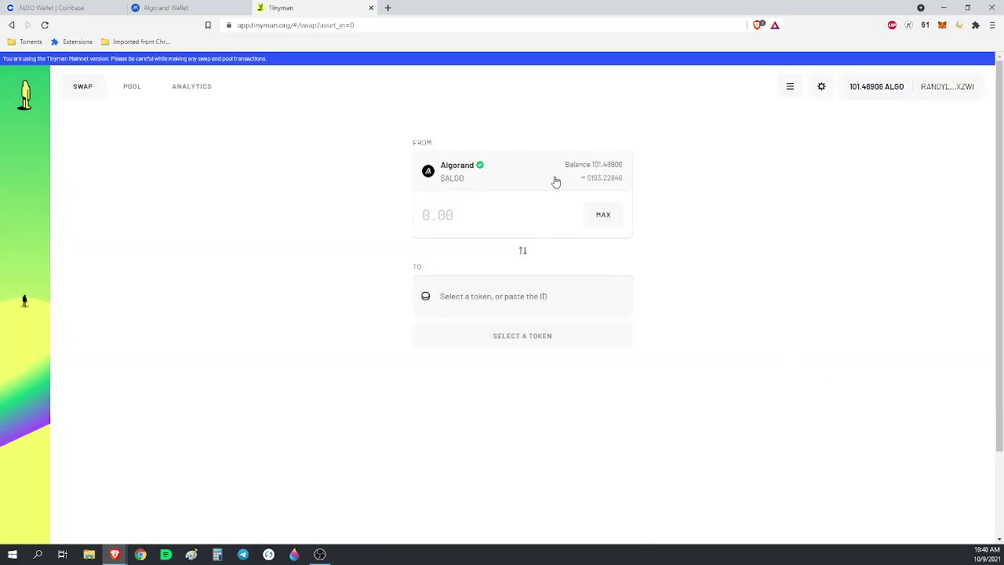
# Step: Choose USDC as the token to receive and set the amount to swap to 100 ALGO
pyautogui.click(503, 295)
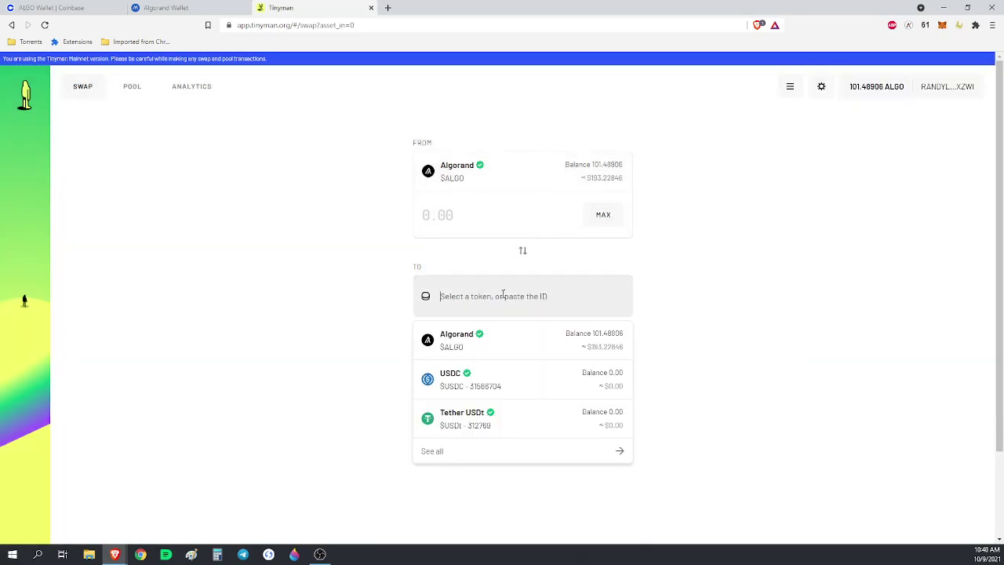
pyautogui.click(512, 383)
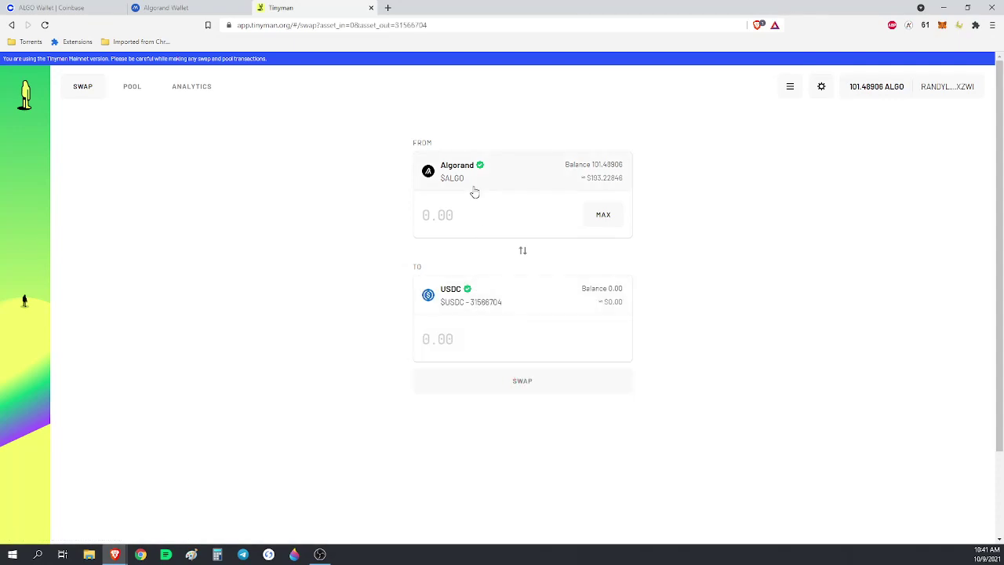
pyautogui.click(470, 211)
pyautogui.write('100')
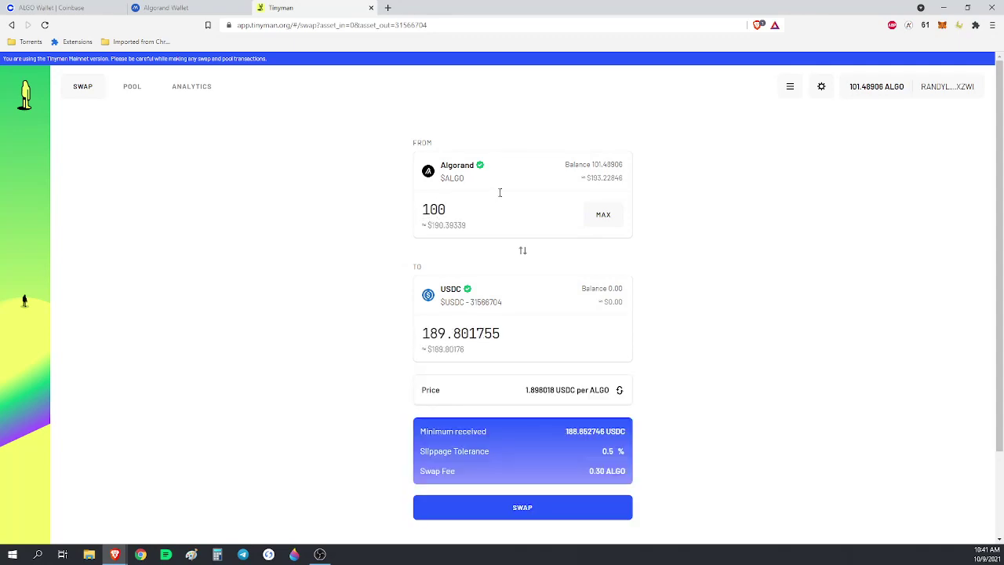
# Step: Try the maximum ALGO amount, trim it back to 100, and set the swap to the maximum of 100.02906 ALGO again
pyautogui.click(601, 216)
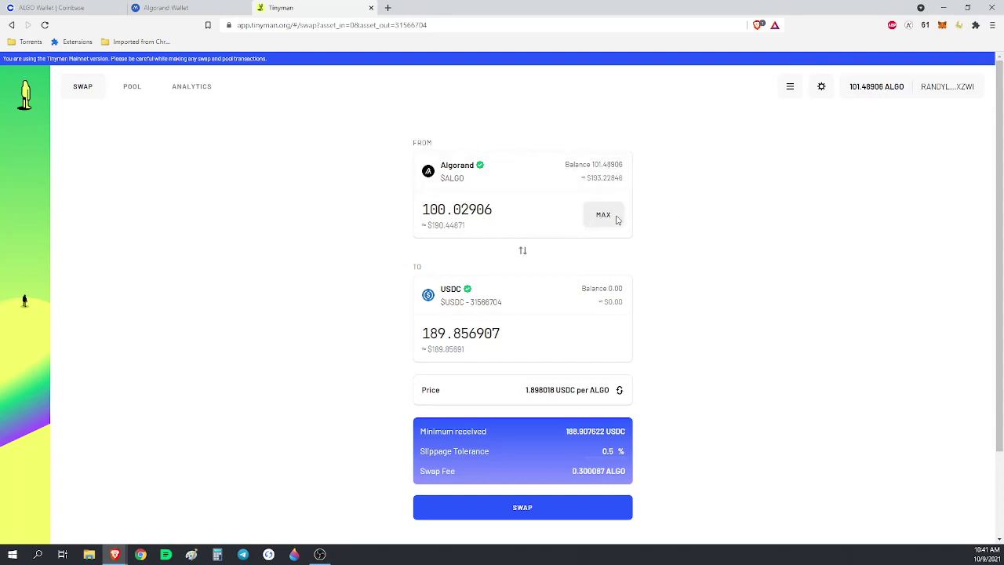
pyautogui.moveTo(453, 210); pyautogui.dragTo(615, 197)
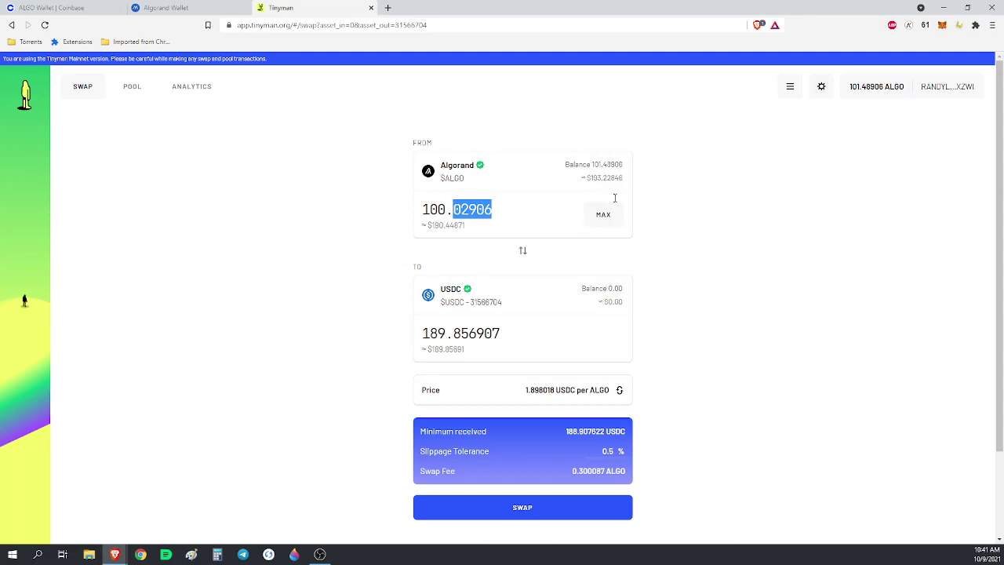
pyautogui.press('BackSpace')
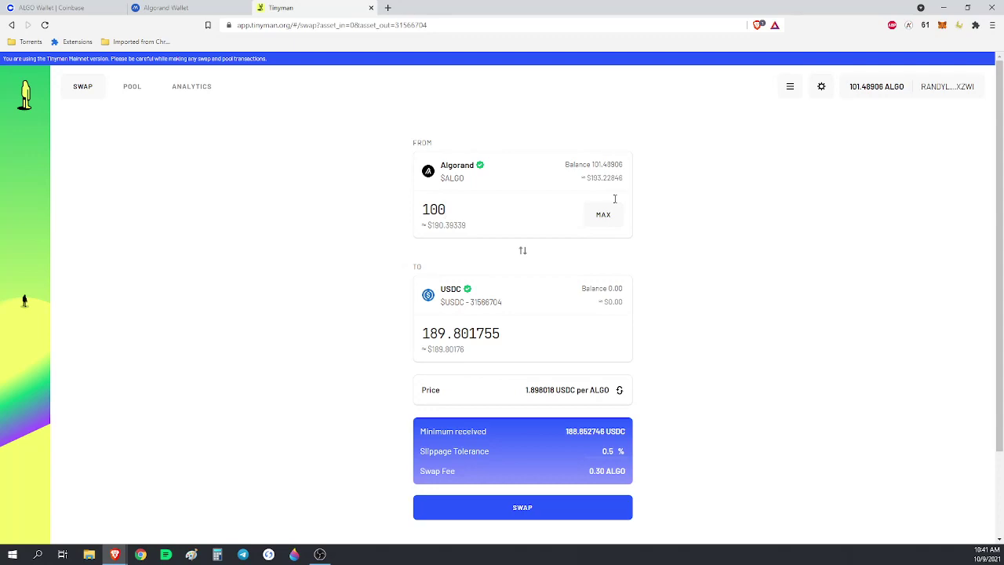
pyautogui.click(612, 213)
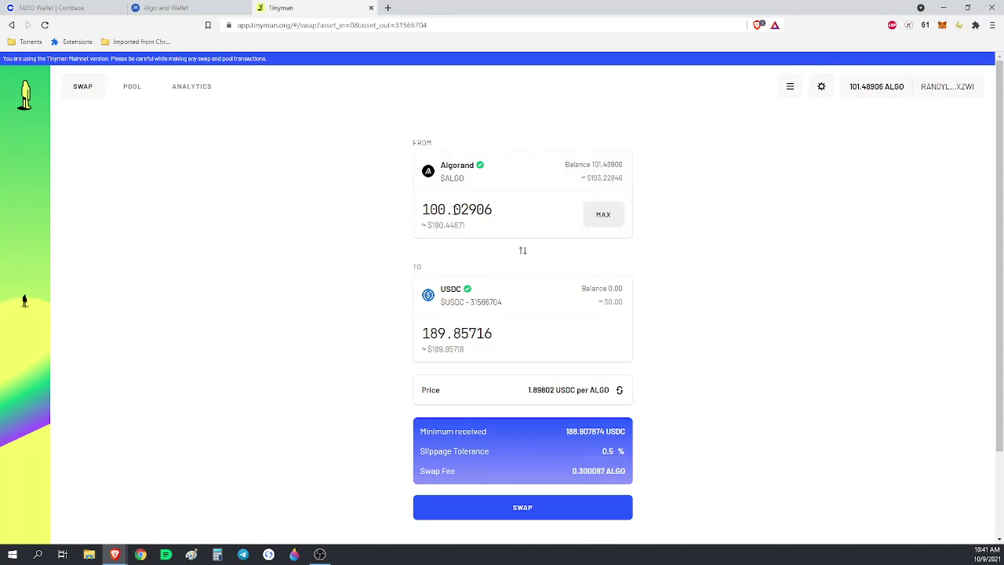
# Step: Trim the amount to swap to 100 ALGO and choose Tether USDt as the token to receive
pyautogui.moveTo(453, 210); pyautogui.dragTo(541, 217)
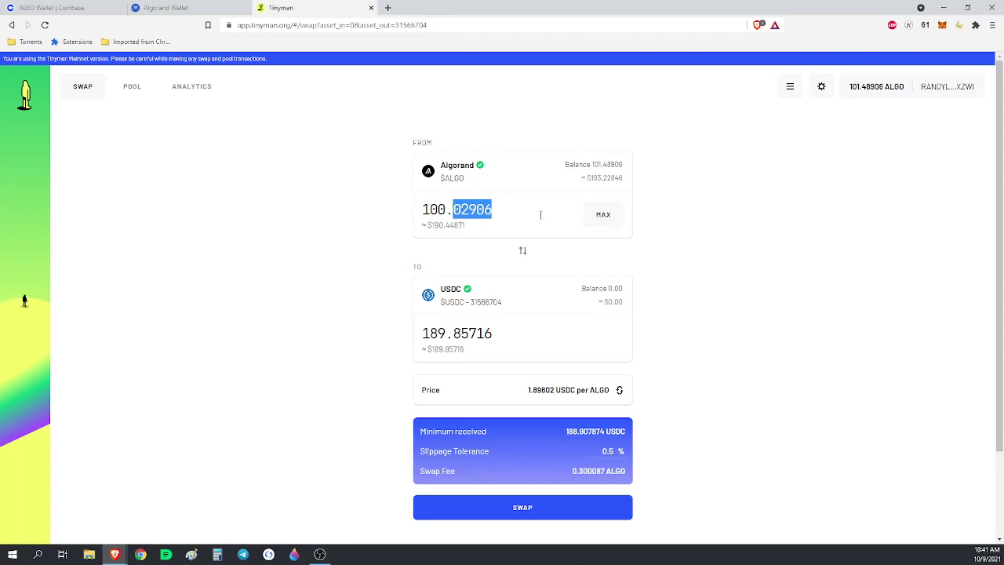
pyautogui.press('BackSpace')
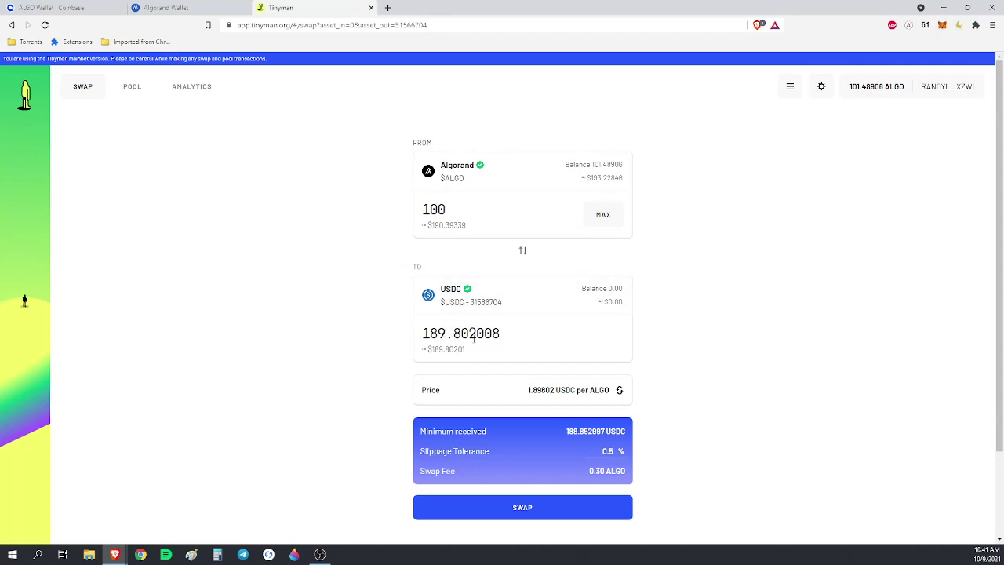
pyautogui.click(533, 300)
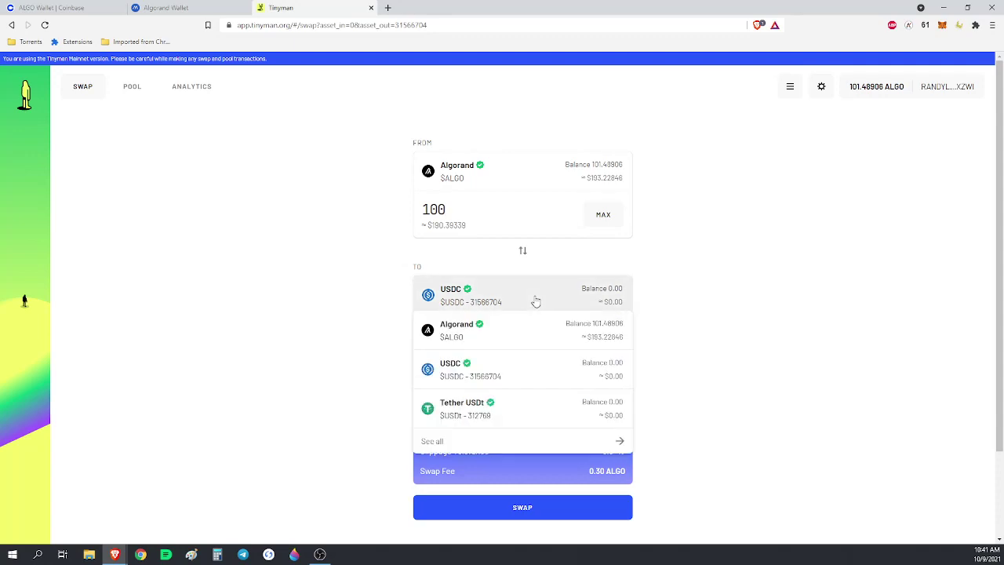
pyautogui.click(491, 416)
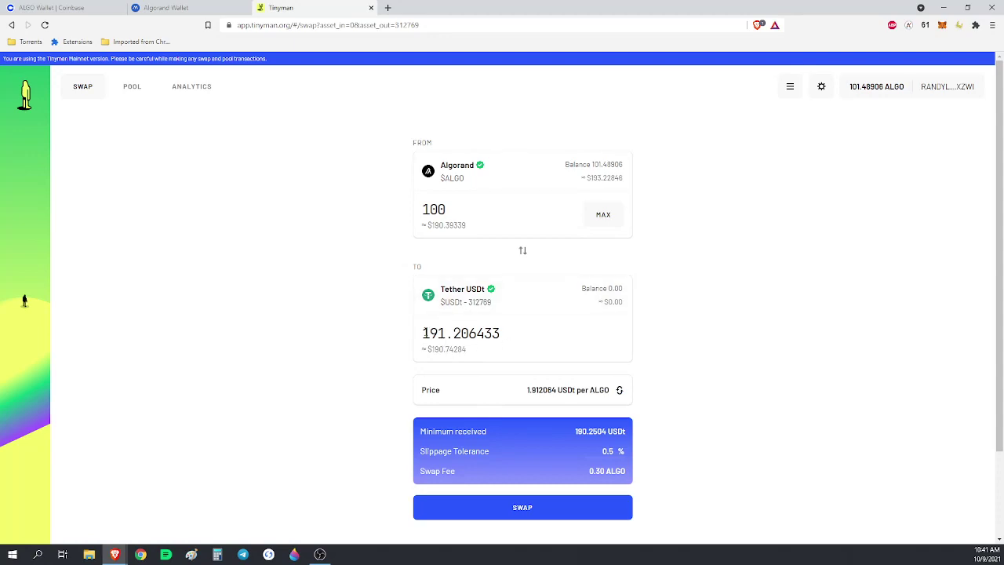
# Step: Compare the quote for receiving USDC with the one for Tether USDt, ending with Tether USDt selected
pyautogui.click(526, 303)
pyautogui.click(477, 366)
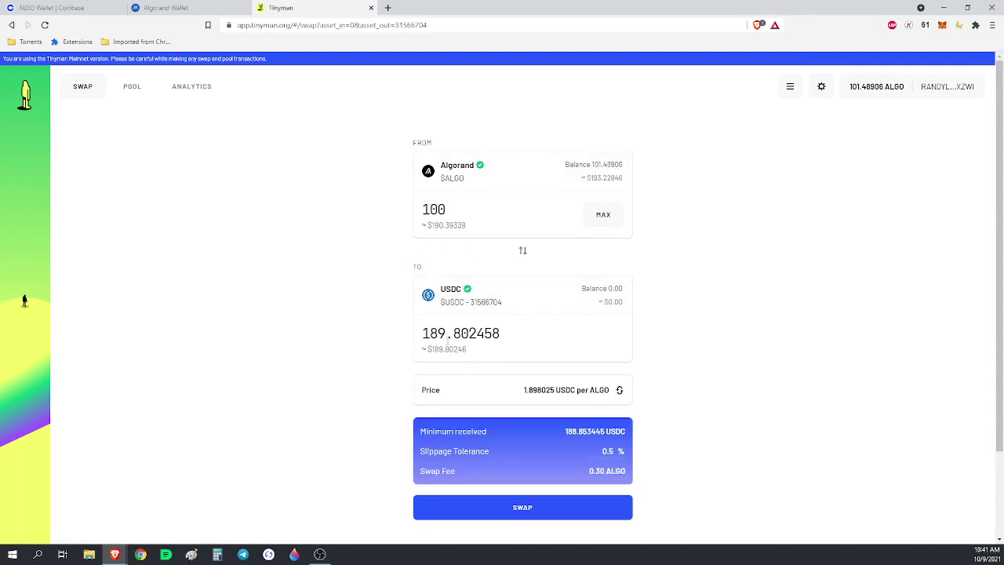
pyautogui.click(533, 296)
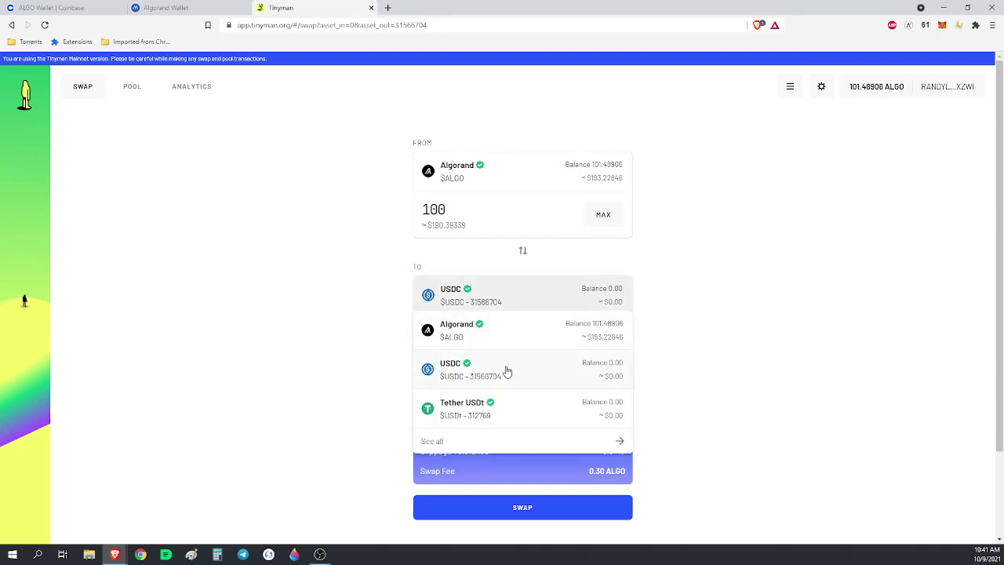
pyautogui.click(510, 413)
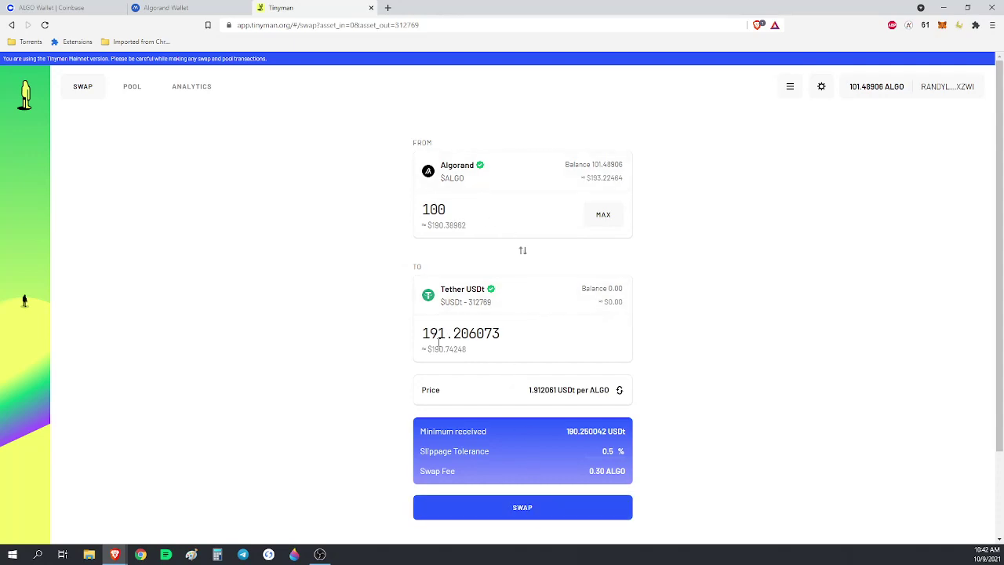
# Step: Confirm the swap of 100 ALGO to USDt and sign both transactions with the wallet password
pyautogui.click(527, 506)
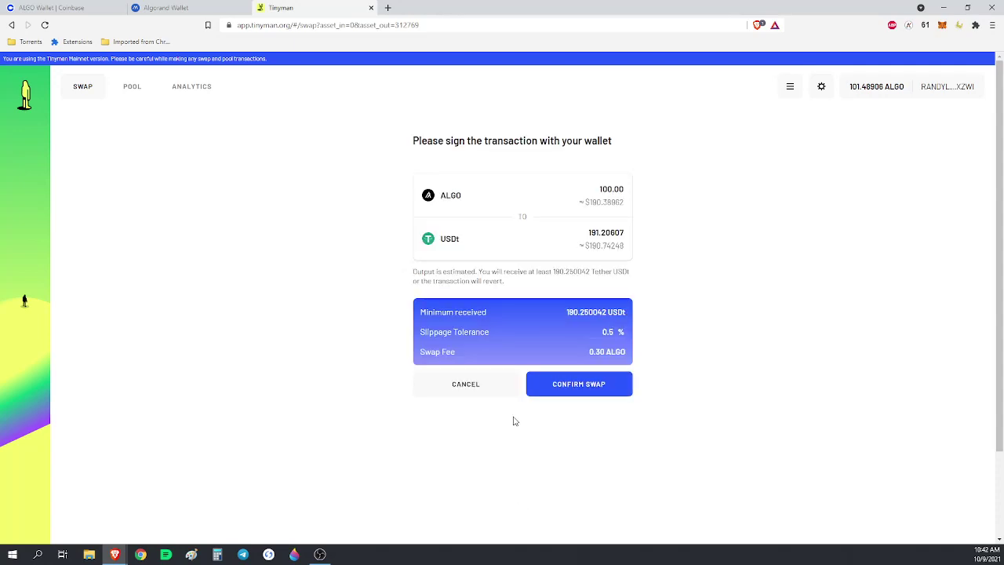
pyautogui.click(592, 386)
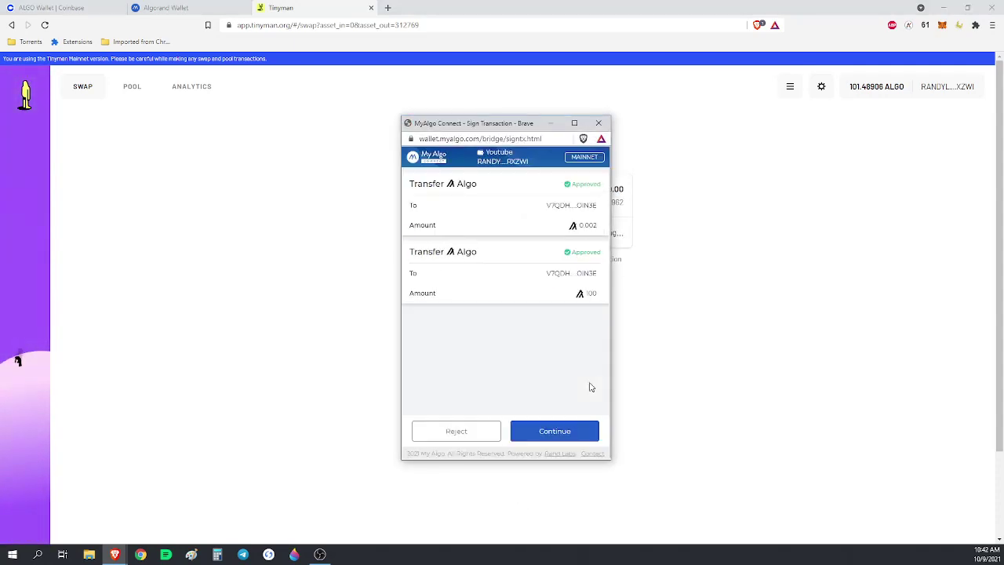
pyautogui.click(549, 433)
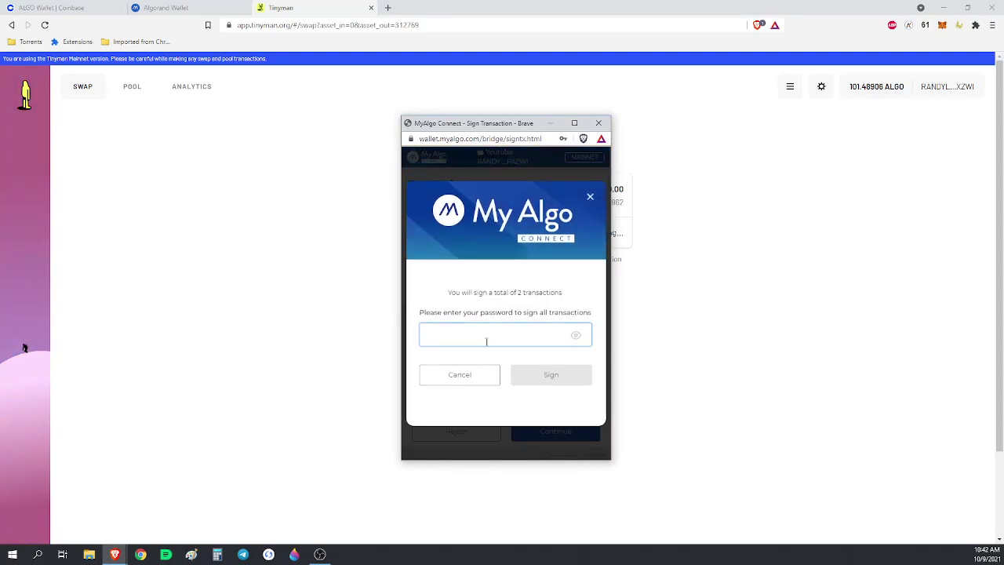
pyautogui.click(487, 338)
pyautogui.click(471, 365)
pyautogui.click(553, 374)
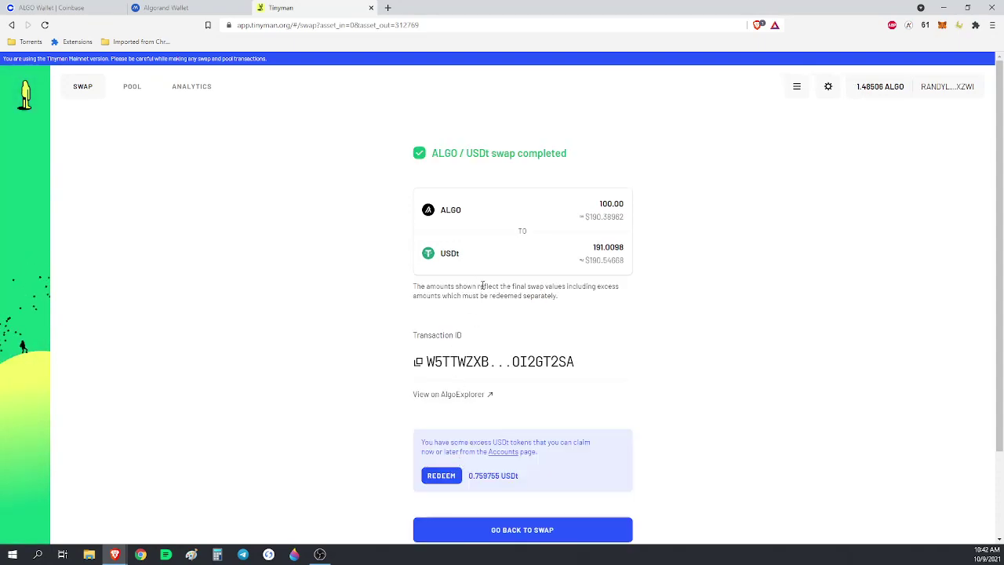
# Step: Redeem the excess USDt from the swap, signing with the wallet password, and check the account's asset balances
pyautogui.click(436, 476)
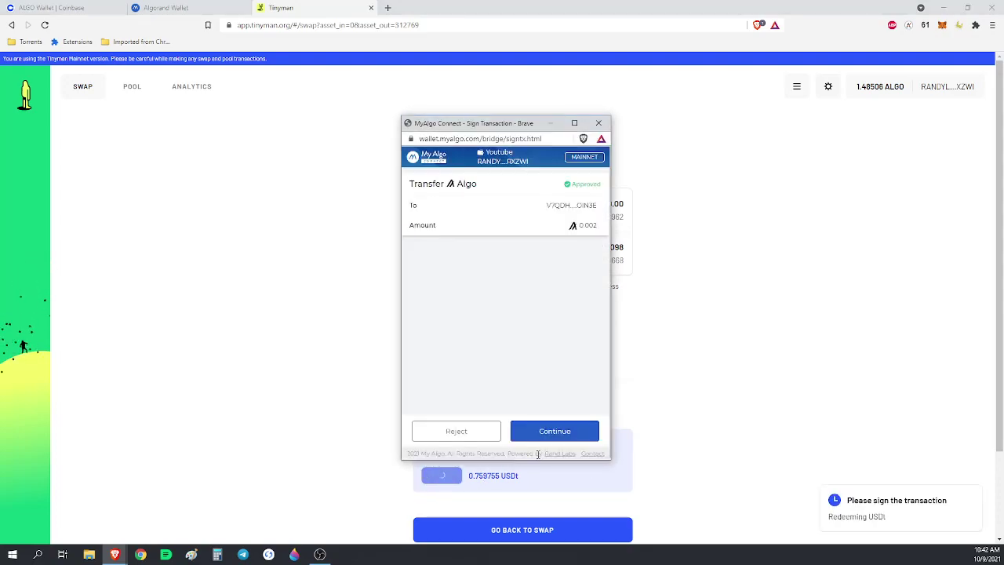
pyautogui.click(553, 432)
pyautogui.click(474, 334)
pyautogui.click(464, 351)
pyautogui.click(549, 367)
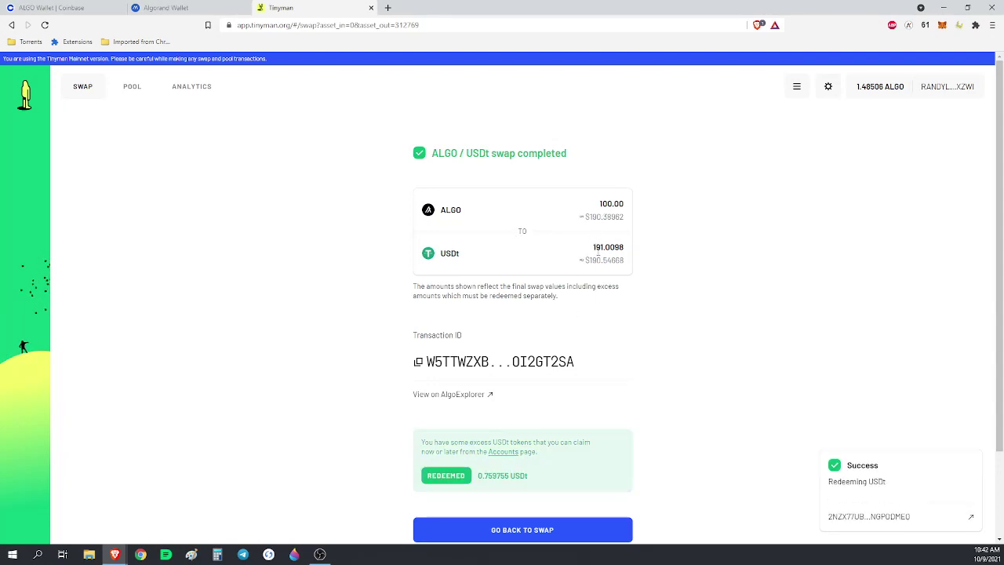
pyautogui.click(886, 88)
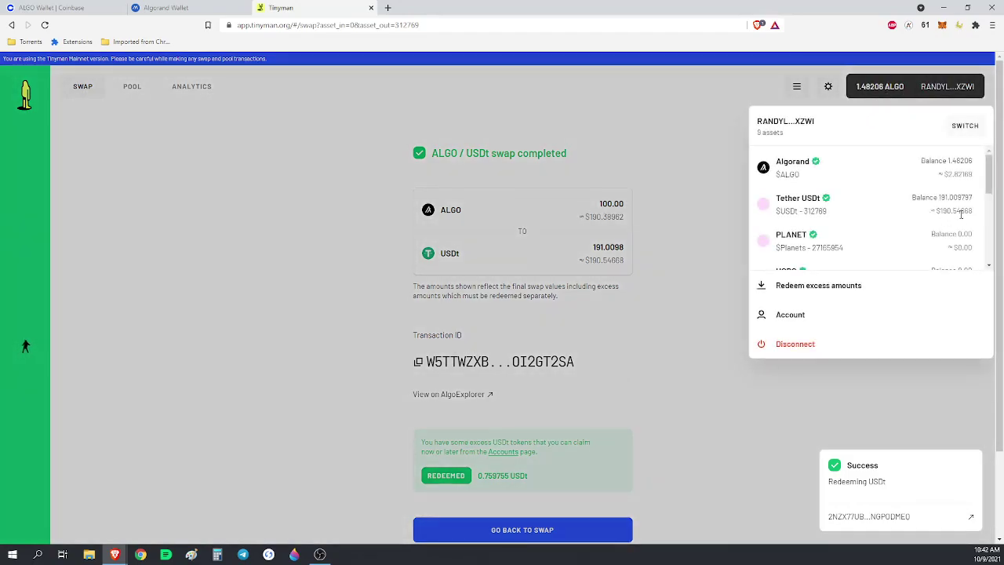
pyautogui.click(314, 291)
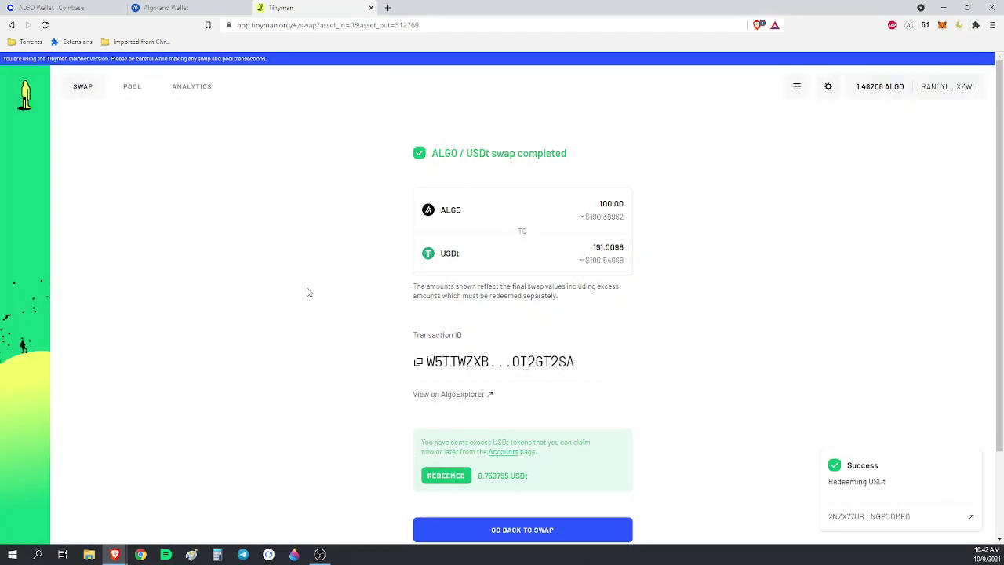
# Step: Return to the swap form and set up a swap from Tether USDt to USDC
pyautogui.click(531, 536)
pyautogui.click(536, 175)
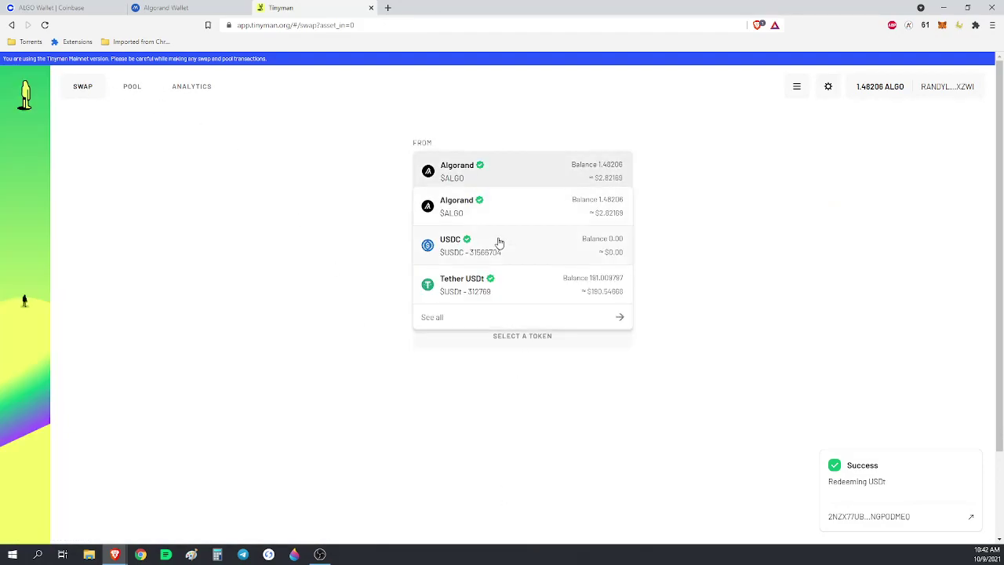
pyautogui.click(518, 289)
pyautogui.click(526, 296)
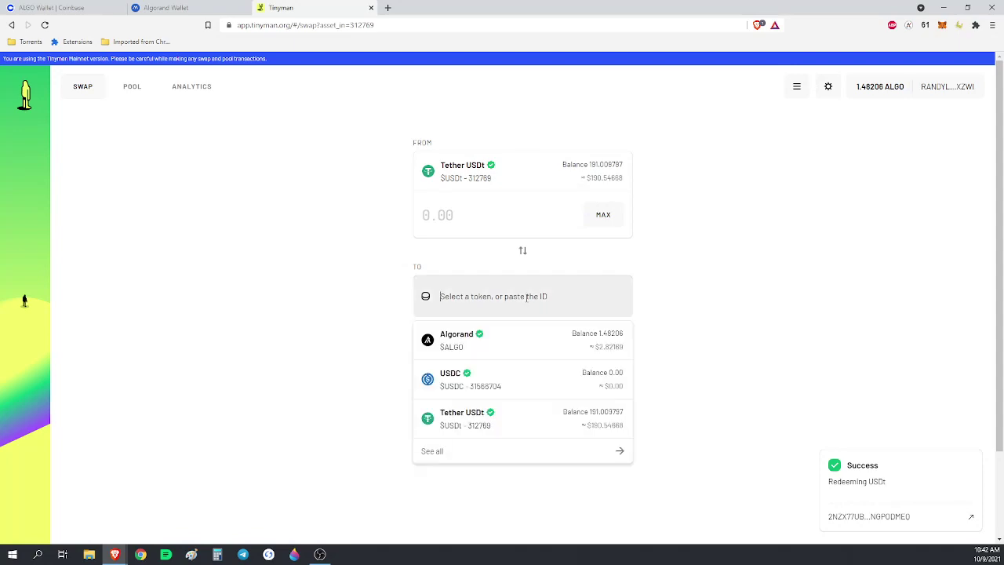
pyautogui.click(511, 379)
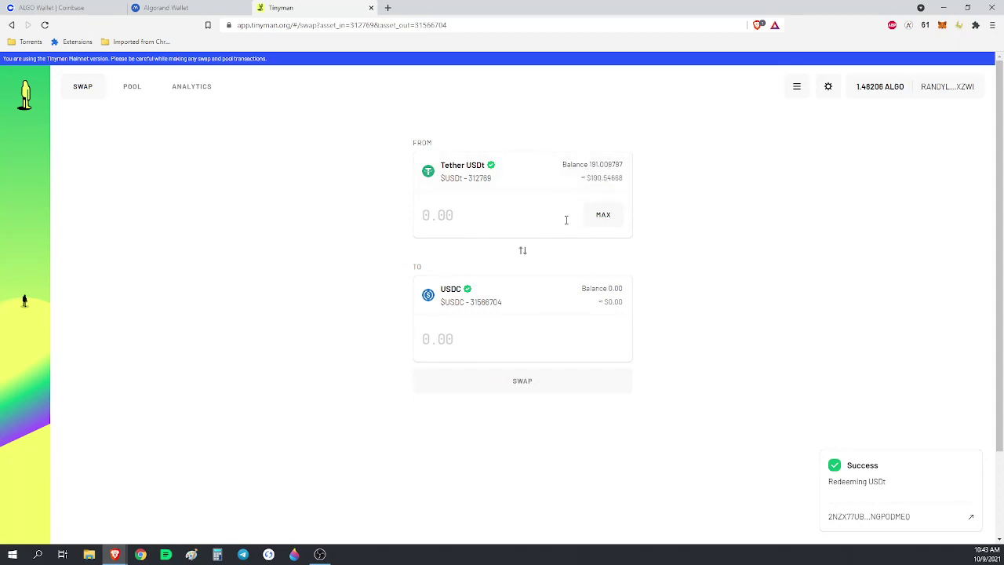
# Step: Try 95, 96 and 97 USDt as the amount to swap, and clear the amount
pyautogui.write('95')
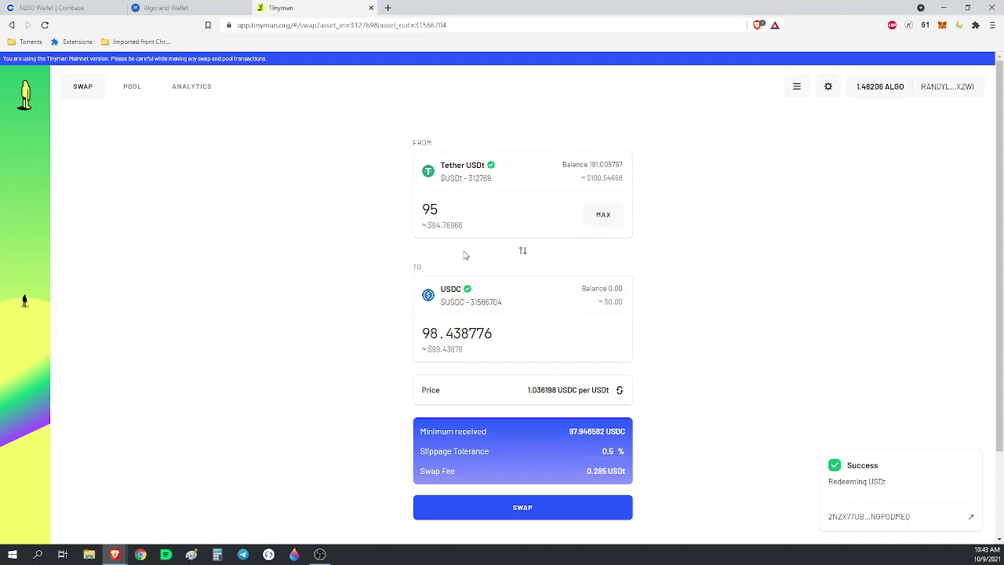
pyautogui.press('BackSpace')
pyautogui.write('6')
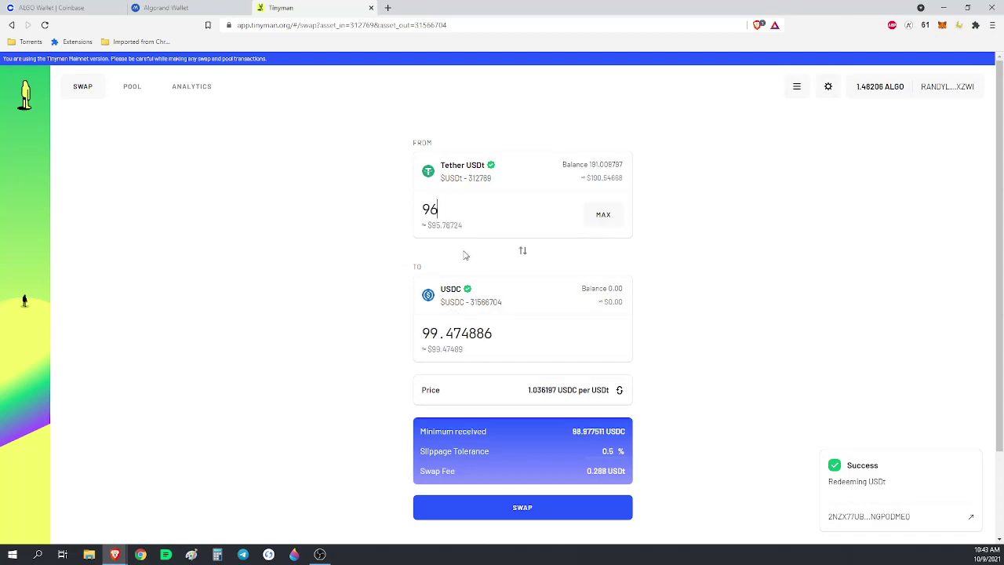
pyautogui.press('BackSpace')
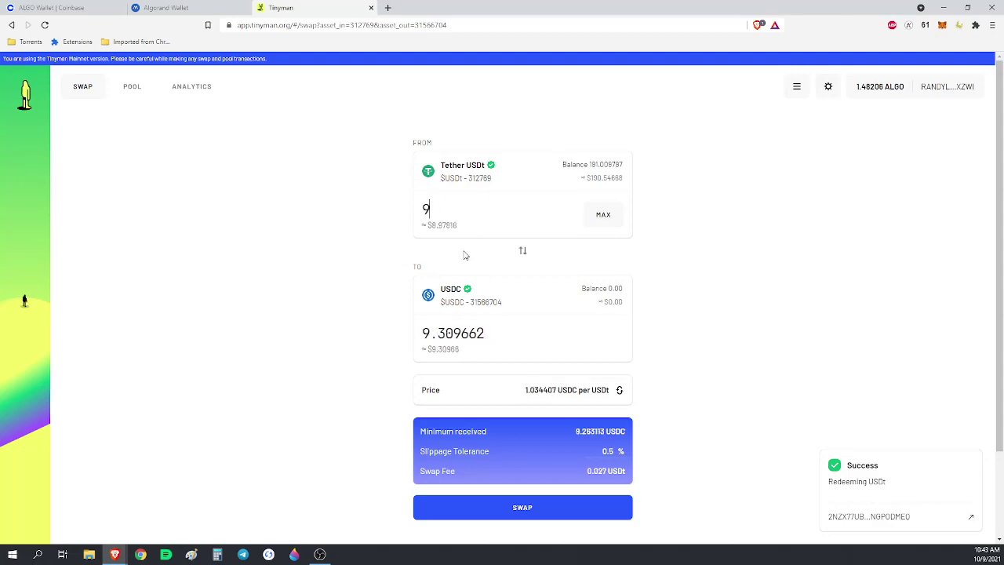
pyautogui.write('7')
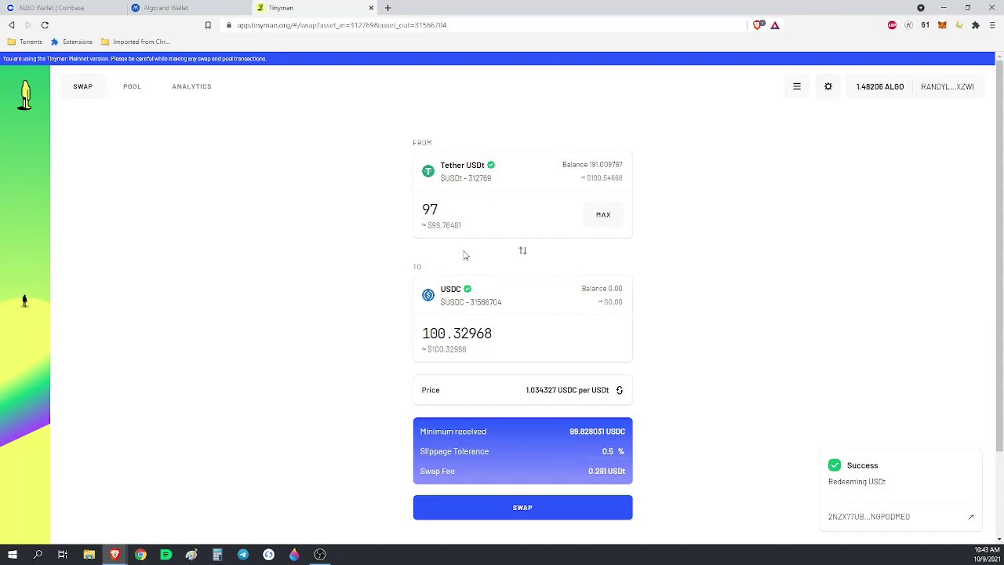
pyautogui.press('BackSpace')
pyautogui.press('BackSpace')
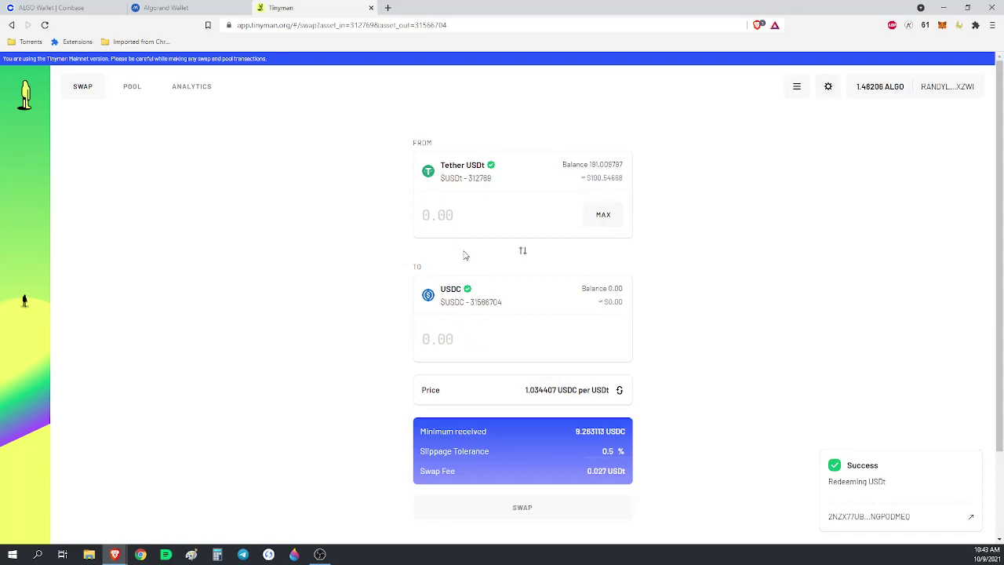
# Step: Try 95 and 96 USDt, and settle on 95.5 USDt as the amount to swap
pyautogui.write('95')
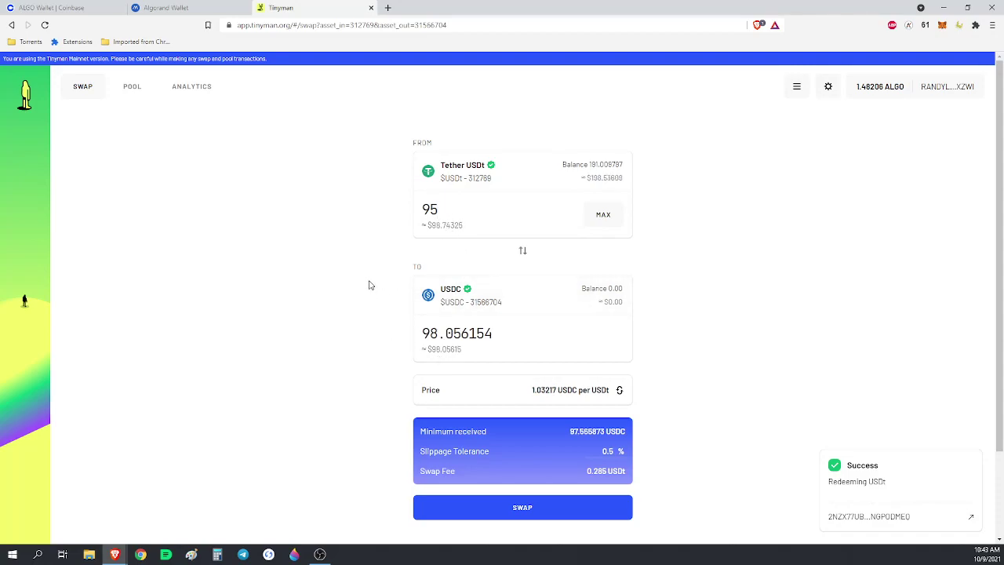
pyautogui.press('BackSpace')
pyautogui.write('6')
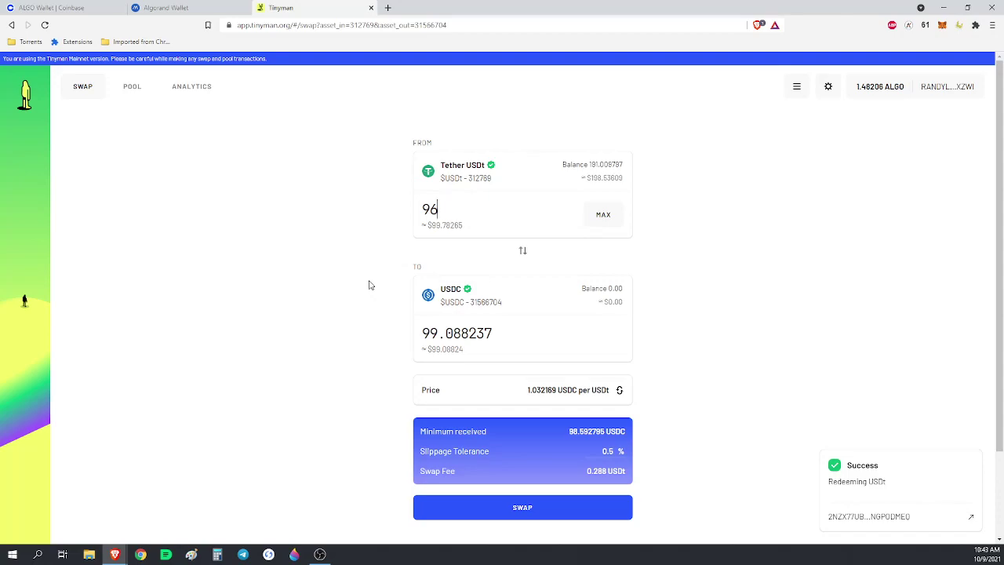
pyautogui.press('BackSpace')
pyautogui.write('5.5')
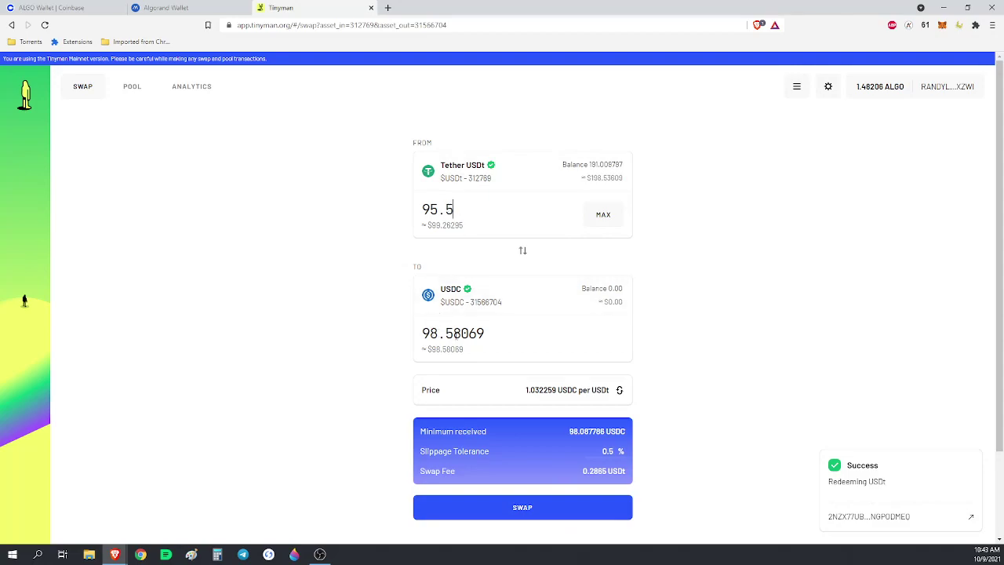
# Step: Confirm the swap of 95.5 USDt to USDC and sign both transactions with the wallet password
pyautogui.click(515, 509)
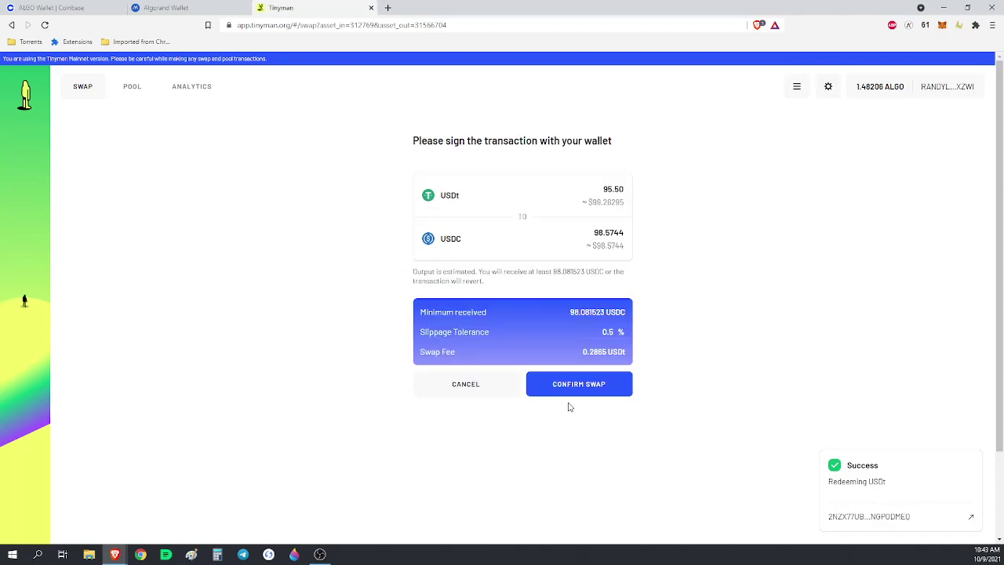
pyautogui.click(576, 403)
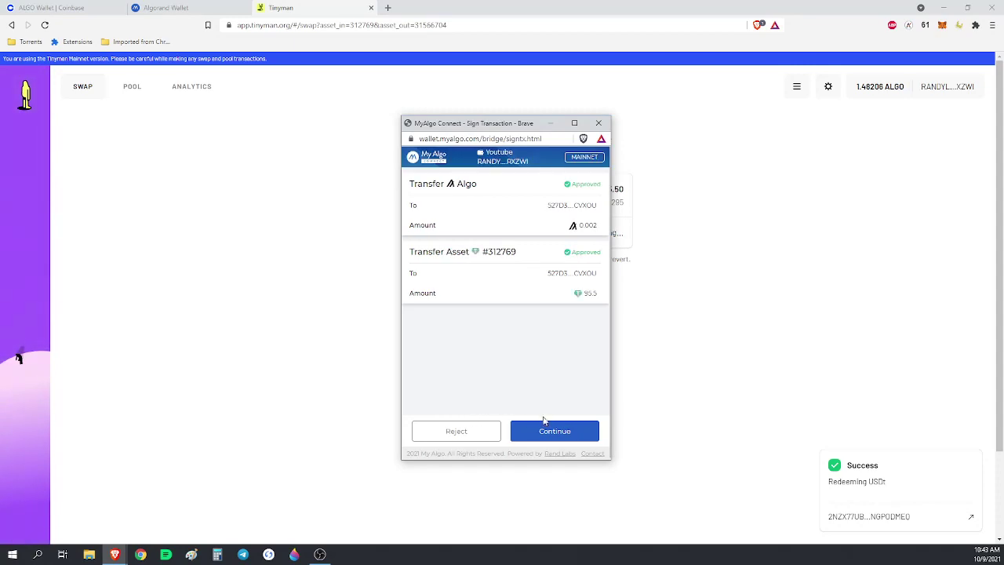
pyautogui.click(555, 430)
pyautogui.click(494, 336)
pyautogui.click(486, 359)
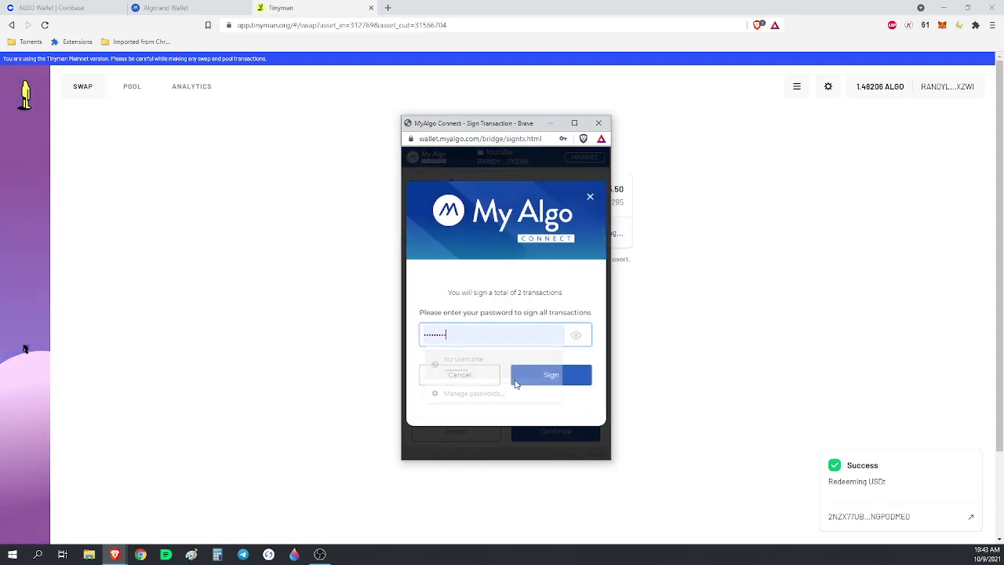
pyautogui.click(556, 381)
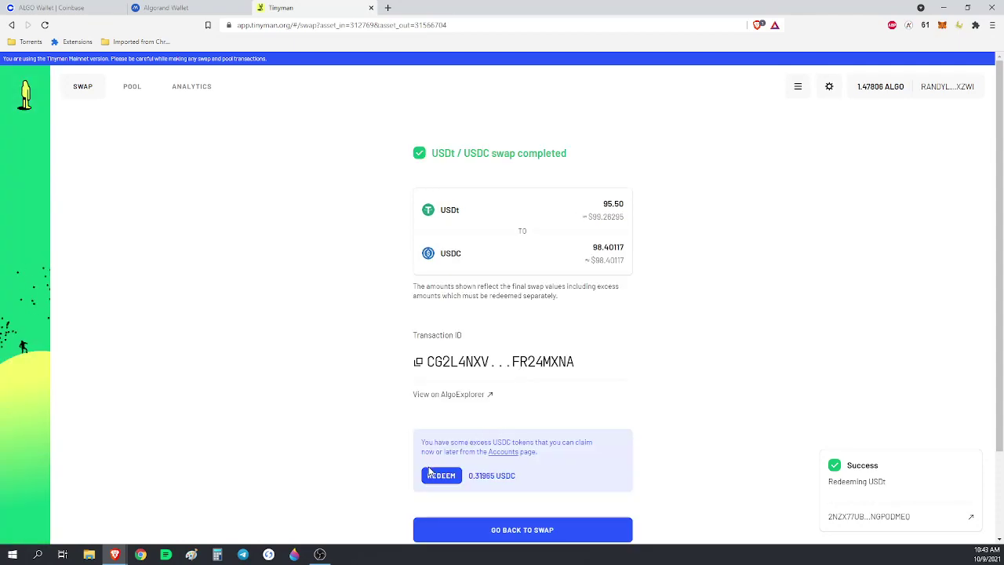
# Step: Redeem the excess USDC from the swap and sign the transaction with the wallet password
pyautogui.click(439, 476)
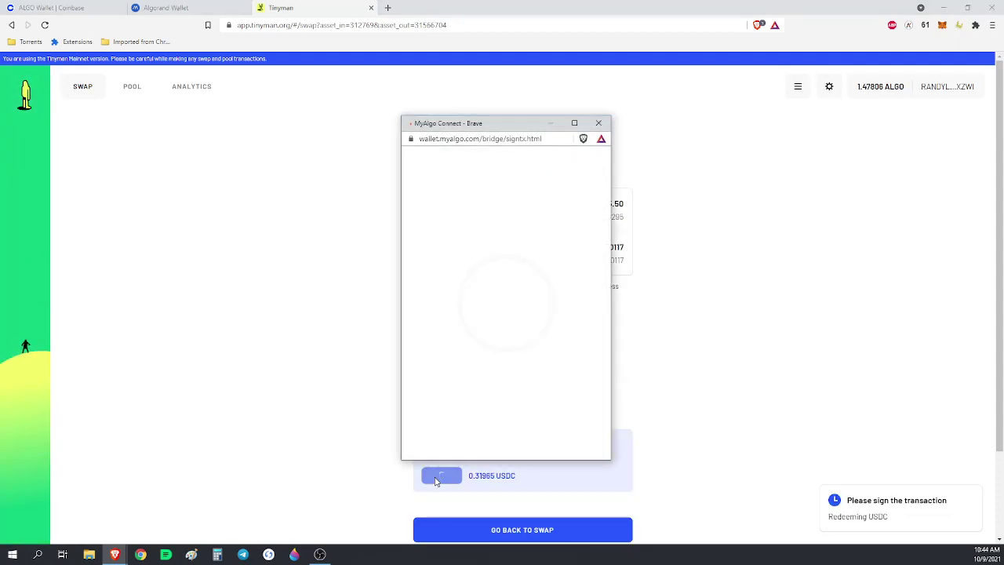
pyautogui.click(539, 430)
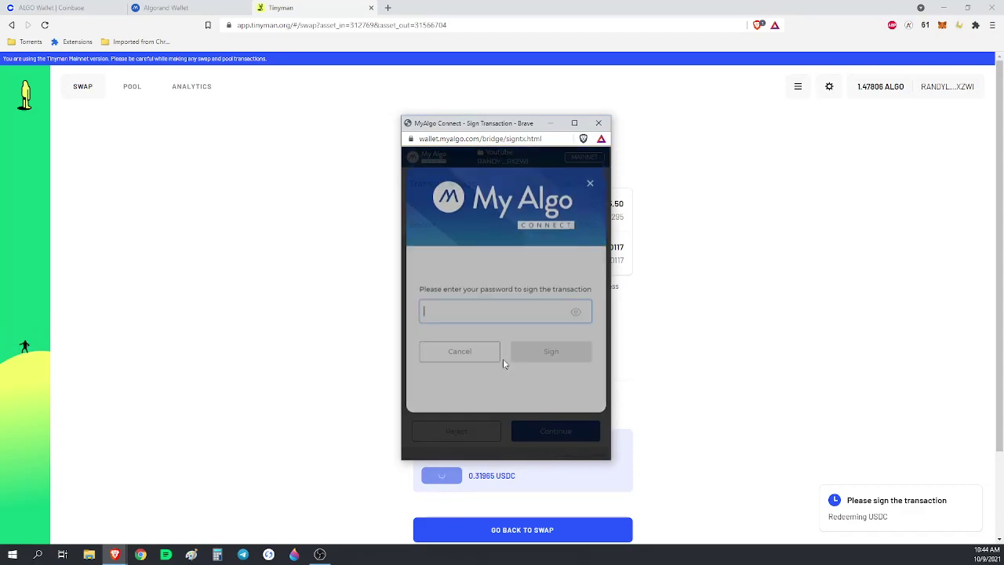
pyautogui.click(474, 323)
pyautogui.click(462, 351)
pyautogui.click(556, 362)
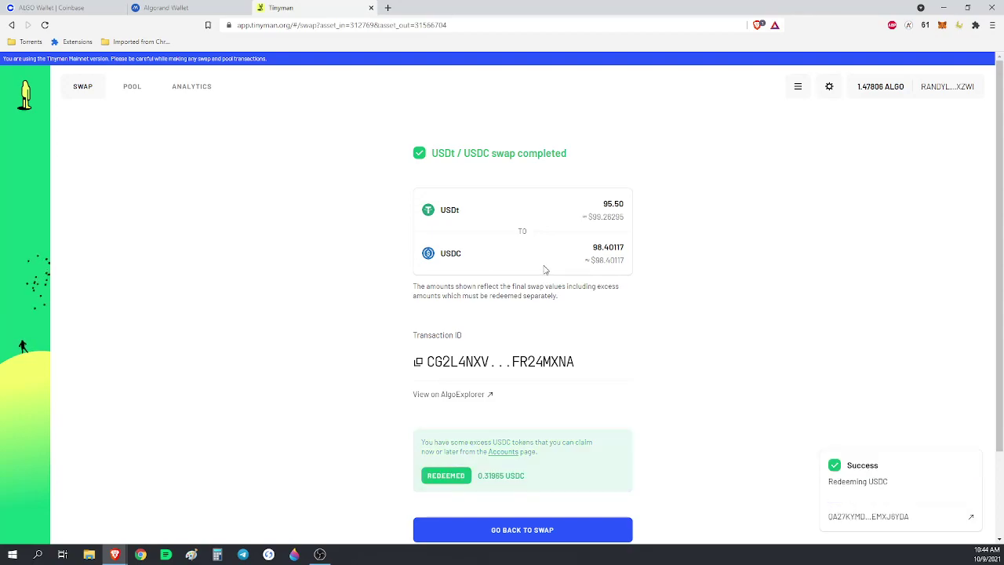
# Step: Review the USDt and USDC balances in the connected account's asset list
pyautogui.click(876, 89)
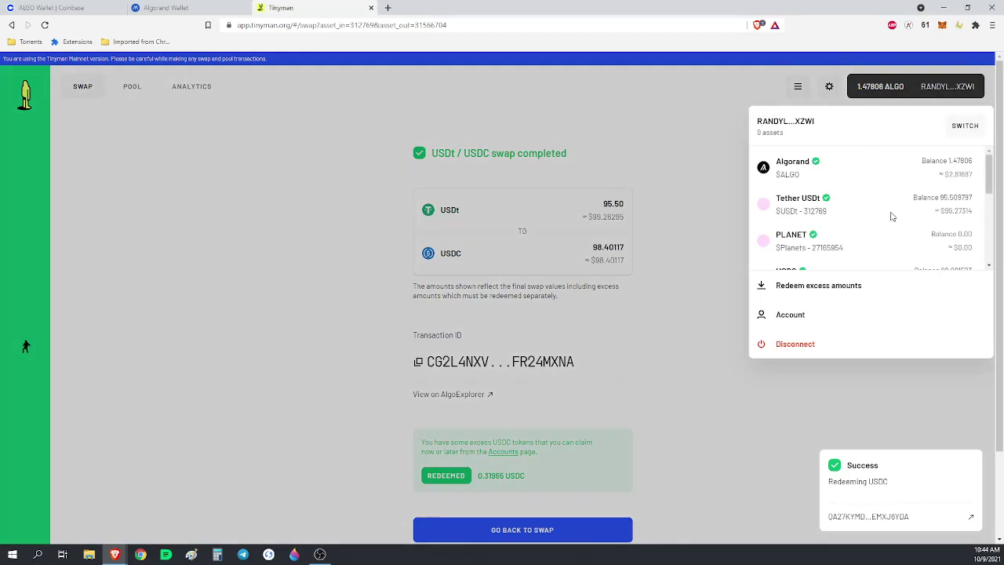
pyautogui.scroll(-1, 892, 217)
pyautogui.scroll(1, 852, 204)
pyautogui.scroll(-1, 854, 233)
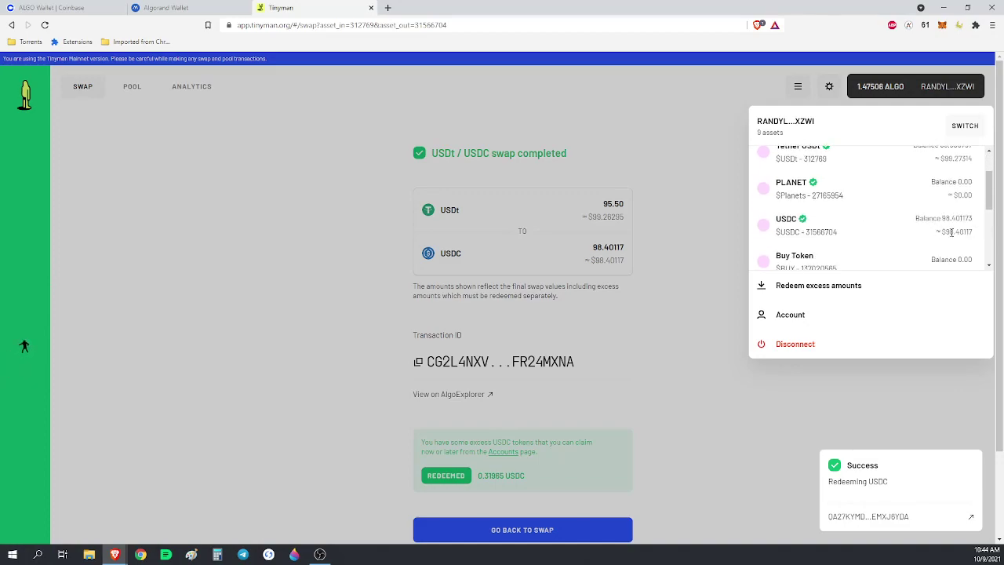
# Step: Close the account's asset list and start adding liquidity to a pool, pairing Tether USDt with USDC
pyautogui.scroll(1, 877, 237)
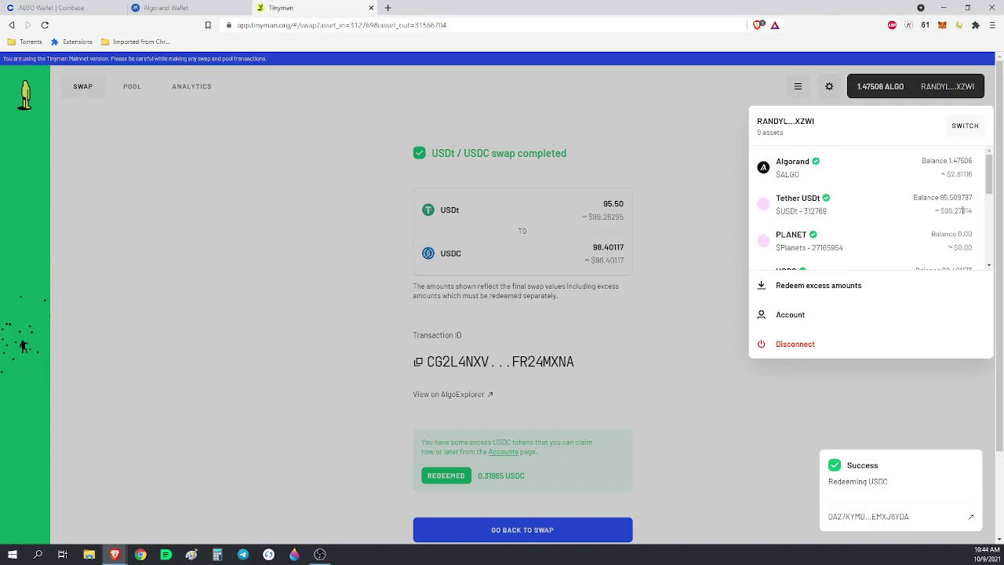
pyautogui.click(327, 247)
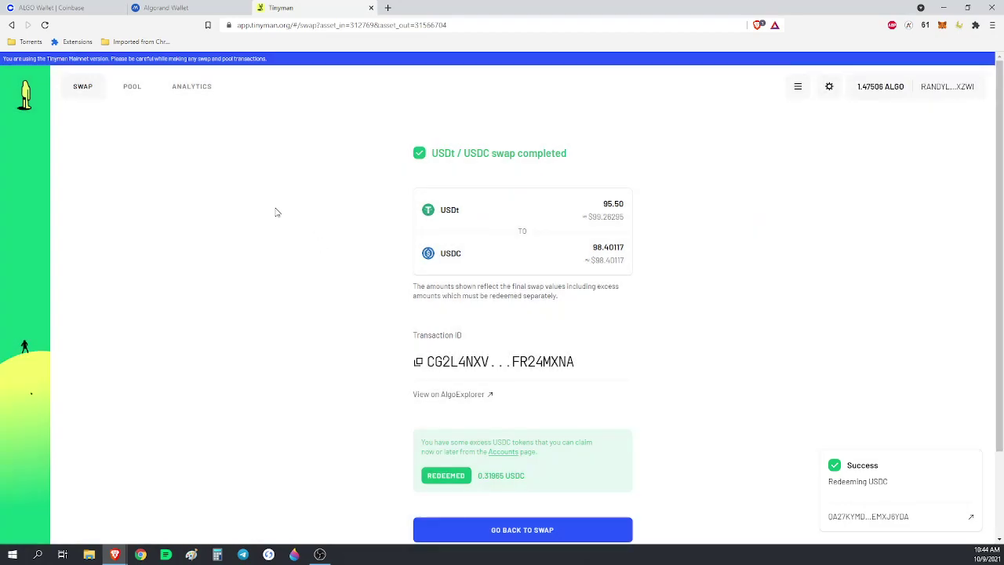
pyautogui.click(127, 89)
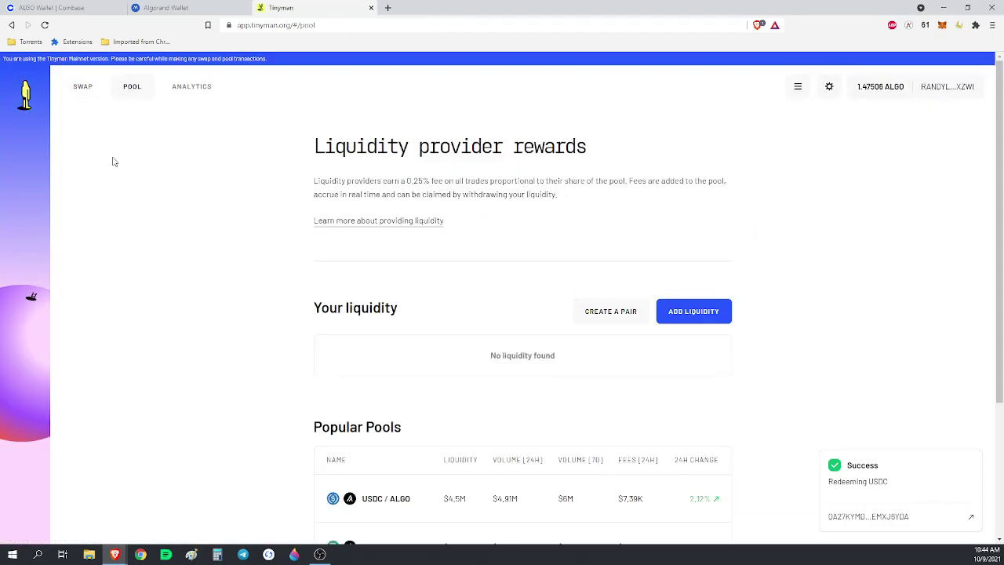
pyautogui.click(705, 316)
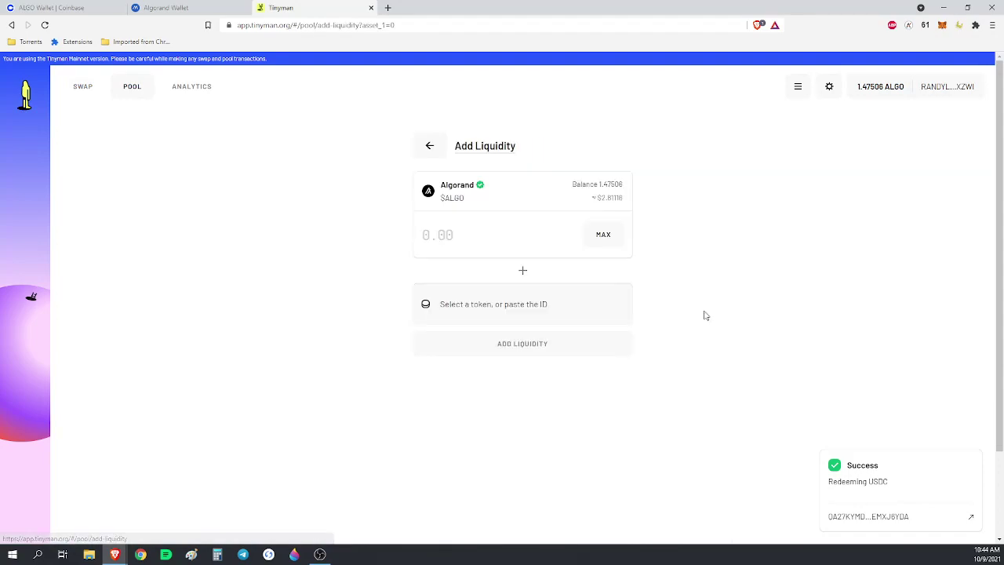
pyautogui.click(503, 190)
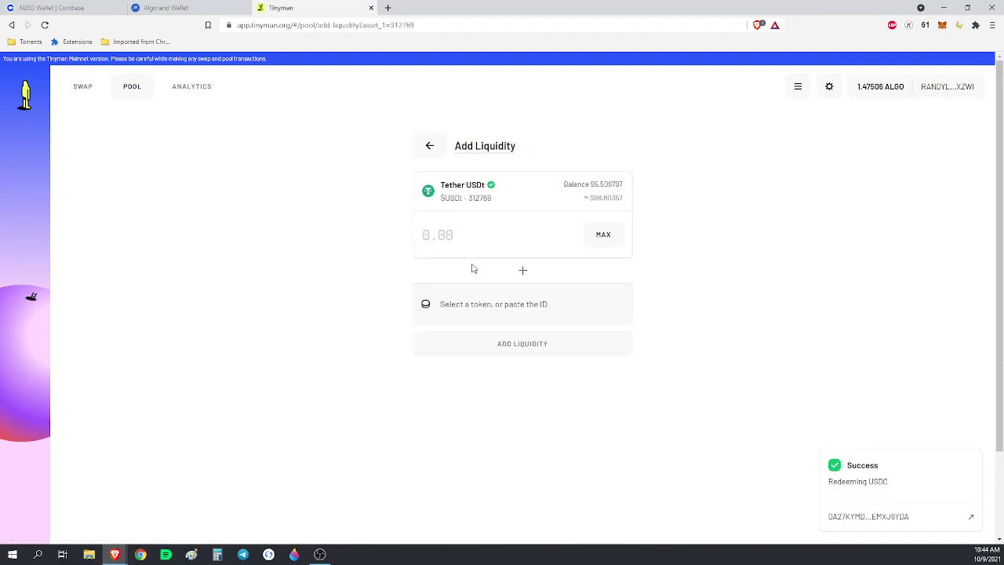
pyautogui.click(508, 304)
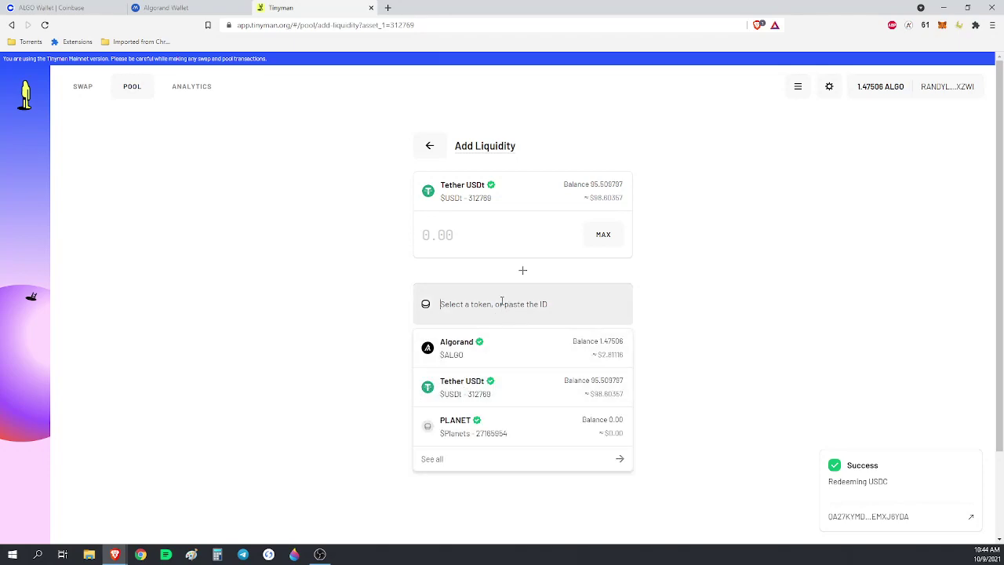
pyautogui.write('usd')
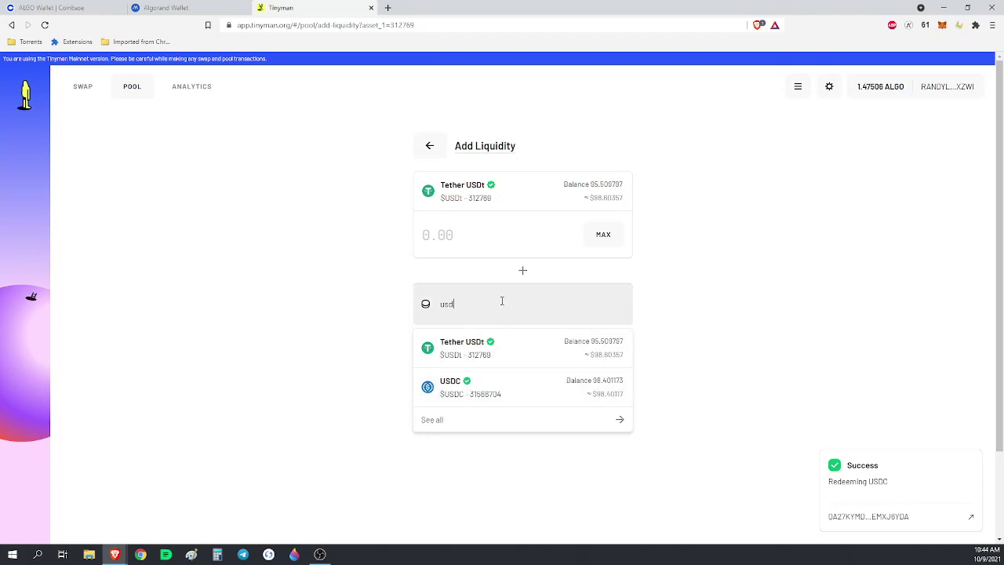
pyautogui.click(464, 392)
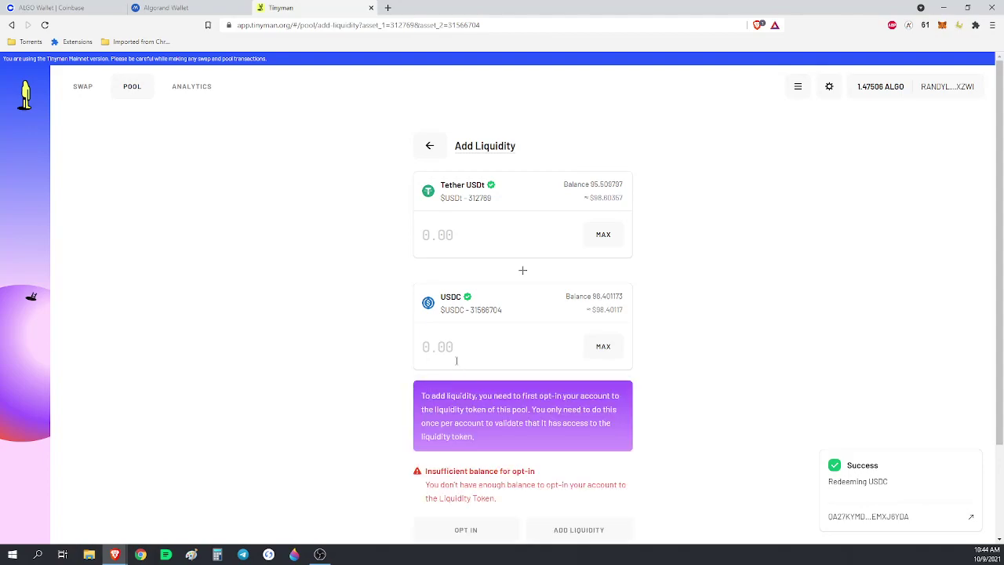
pyautogui.scroll(-2, 491, 421)
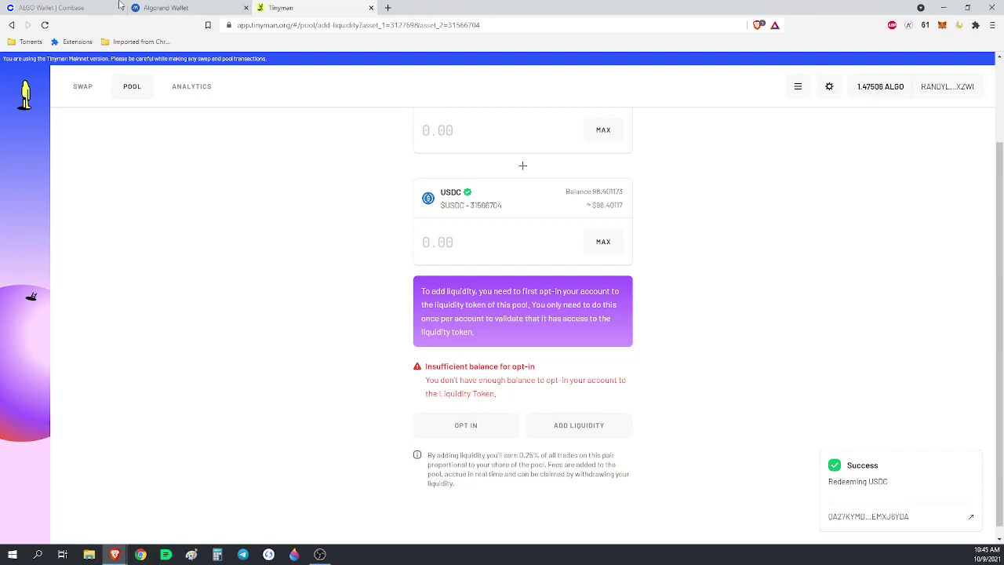
# Step: Switch to the MyAlgo wallet and unlock it with the wallet password
pyautogui.click(62, 8)
pyautogui.click(189, 7)
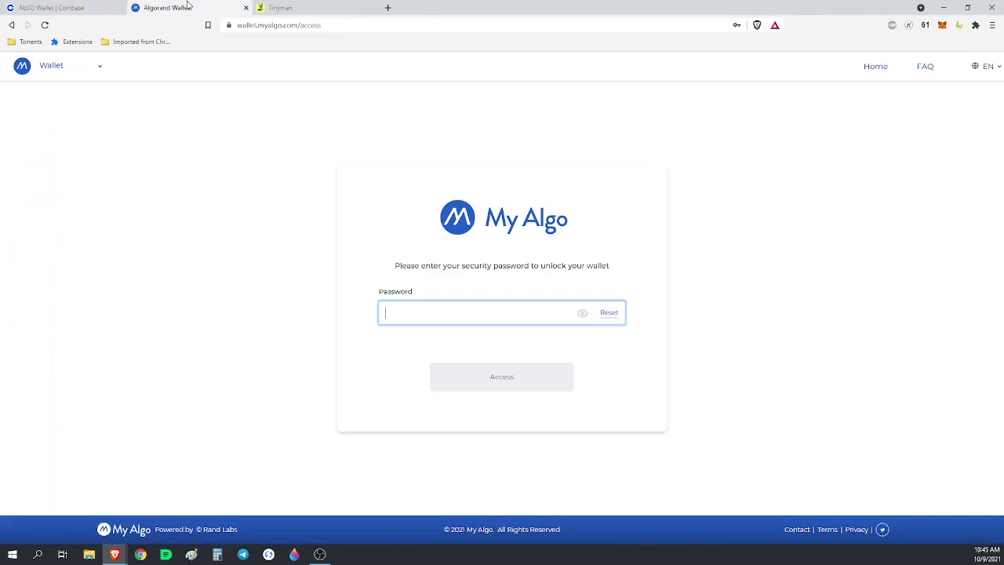
pyautogui.click(437, 311)
pyautogui.click(423, 344)
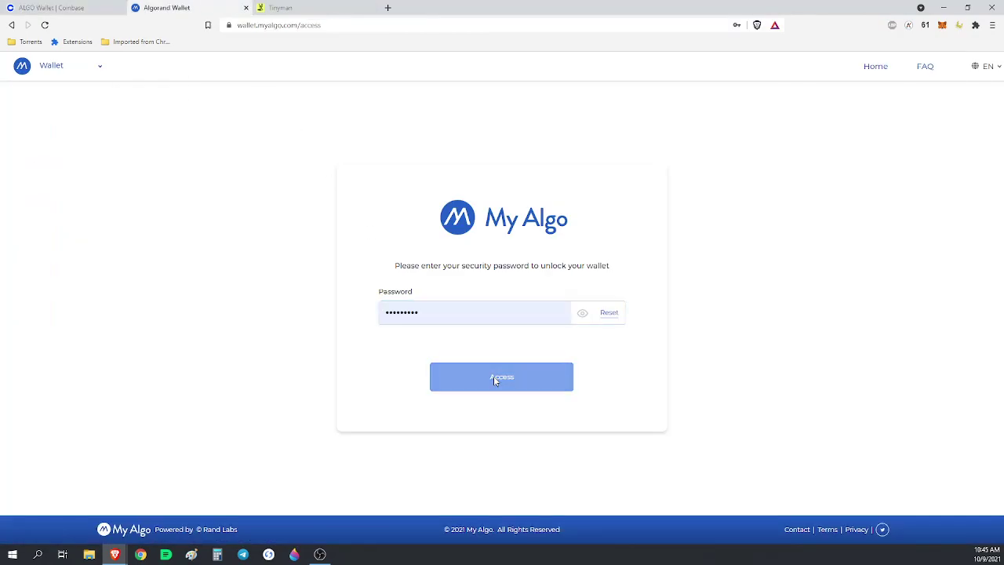
pyautogui.click(495, 377)
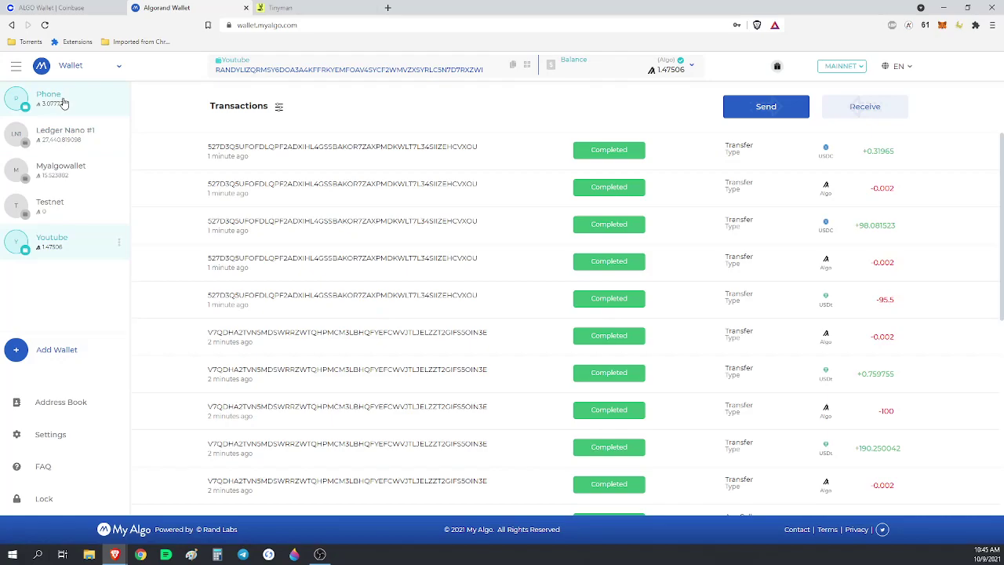
# Step: Set up a transfer of 0.2 ALGO from the Phone account to the copied address of the Youtube account
pyautogui.click(64, 104)
pyautogui.click(770, 106)
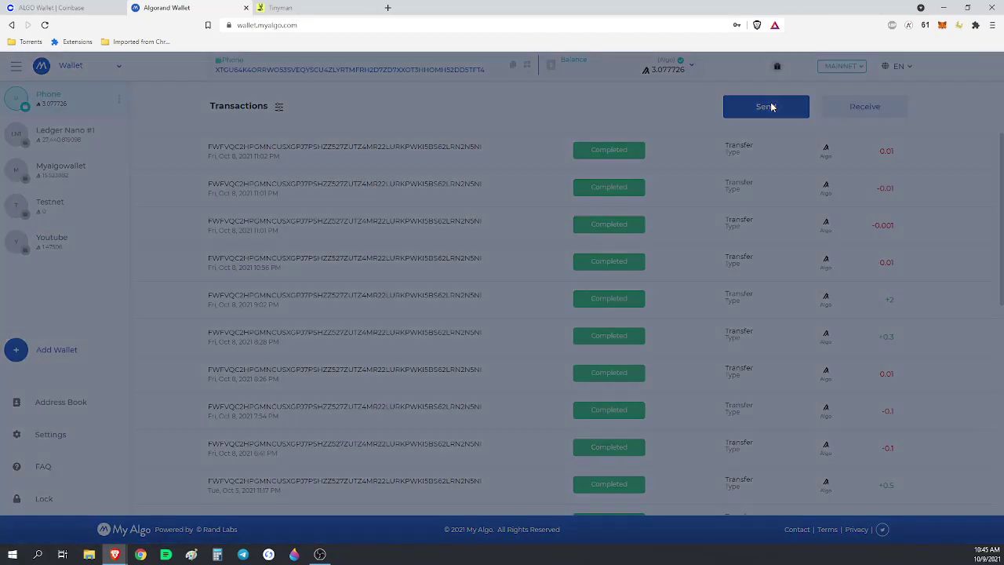
pyautogui.click(499, 235)
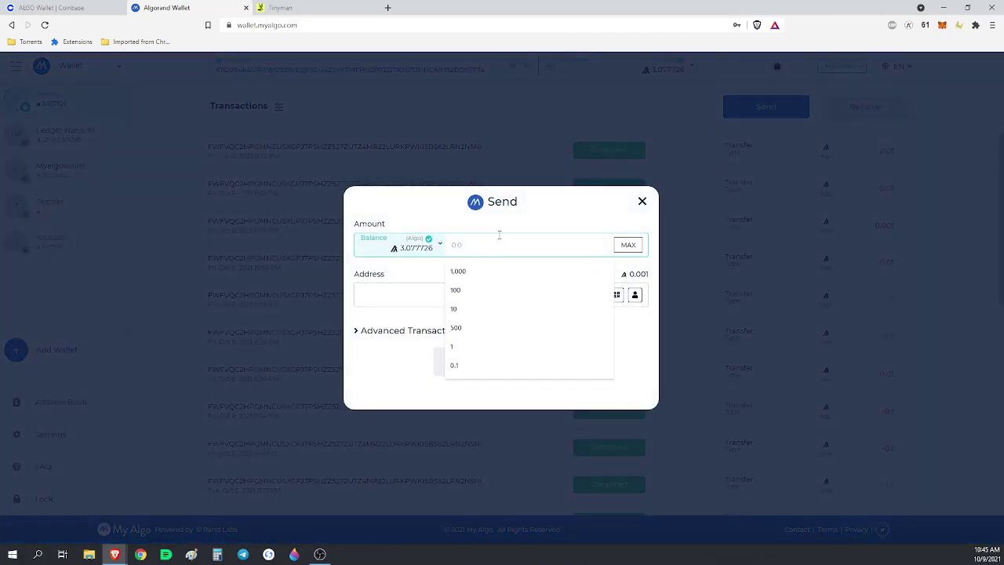
pyautogui.write('0.2')
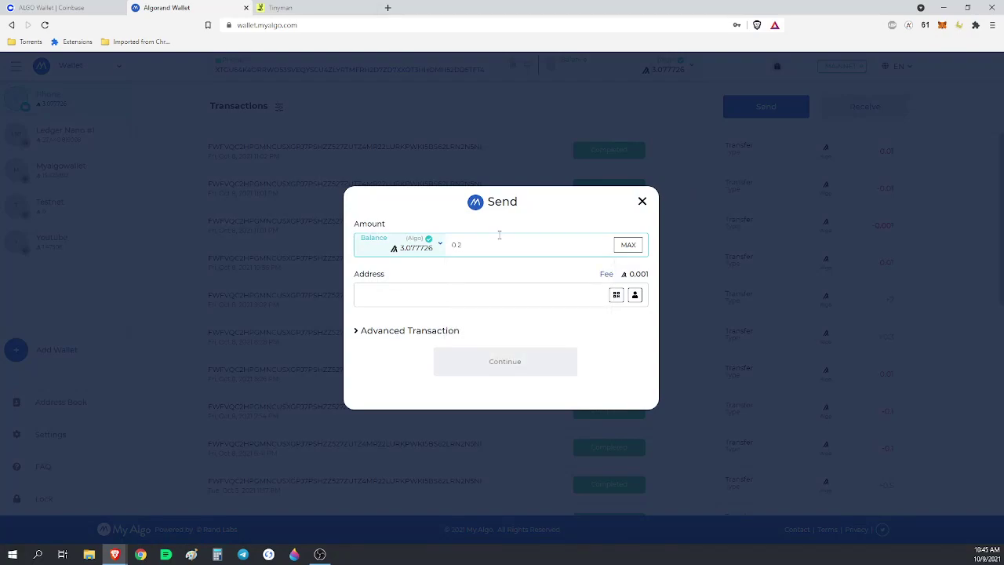
pyautogui.rightClick(522, 299)
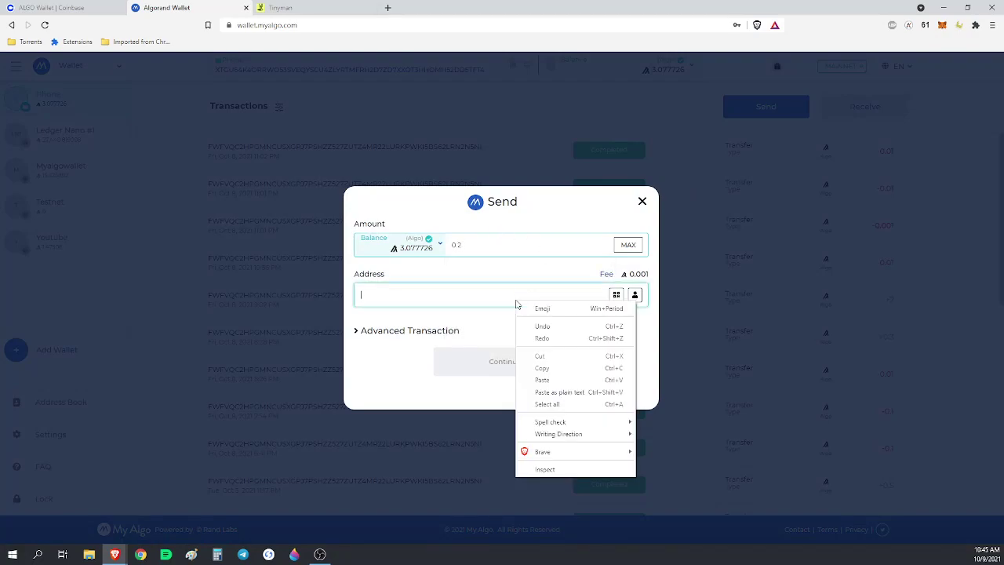
pyautogui.click(562, 381)
# Step: Continue with the 0.2 ALGO transfer and sign it with the wallet password
pyautogui.click(534, 361)
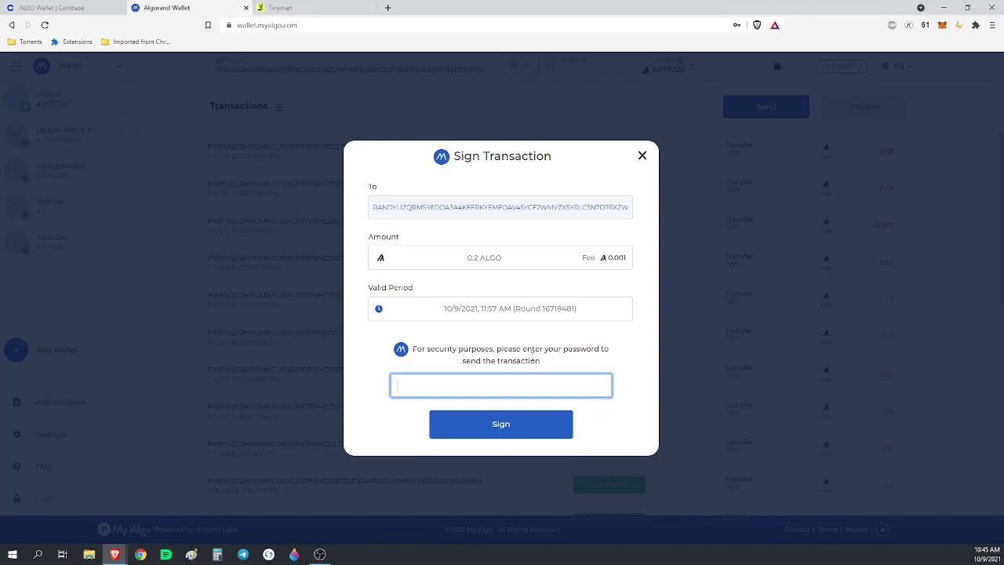
pyautogui.click(473, 385)
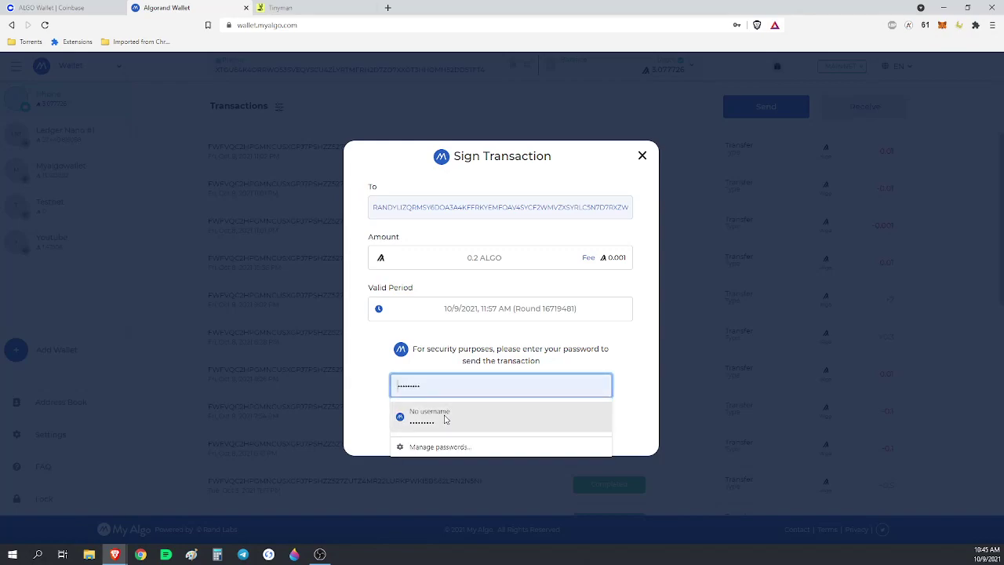
pyautogui.click(444, 417)
pyautogui.click(515, 433)
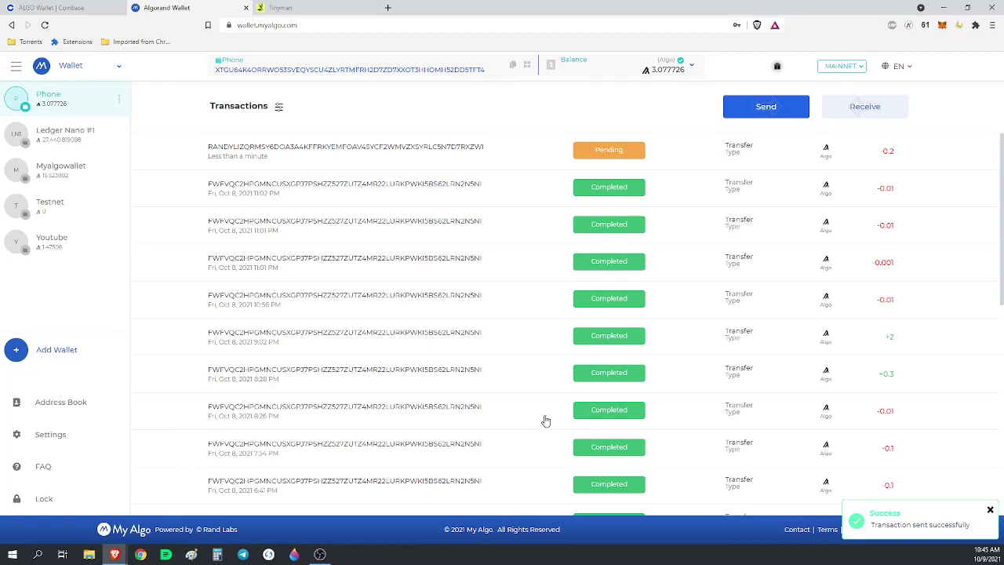
# Step: Return to Tinyman, opt in to the USDt/USDC pool's liquidity token, and sign the transaction with the wallet password
pyautogui.click(306, 7)
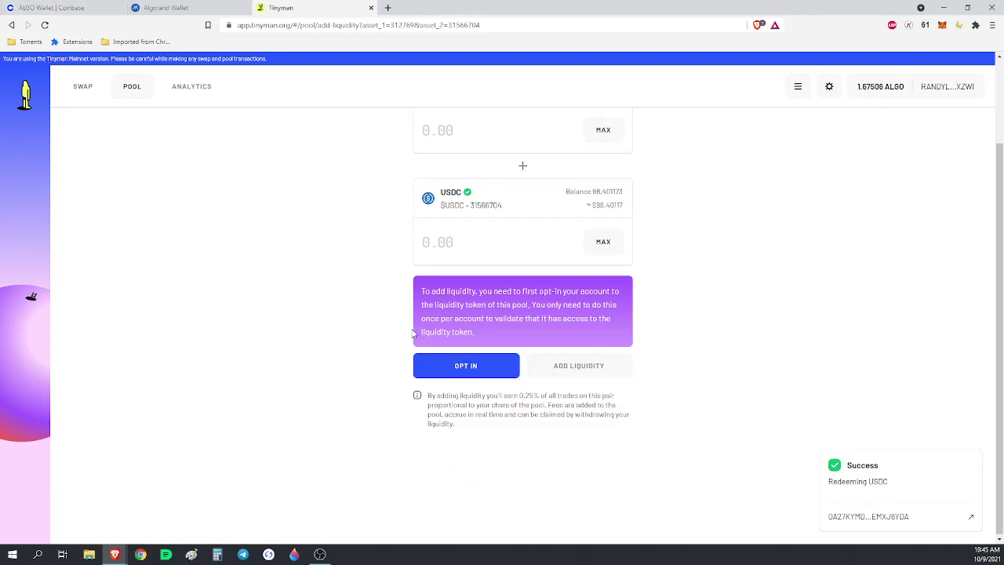
pyautogui.click(466, 369)
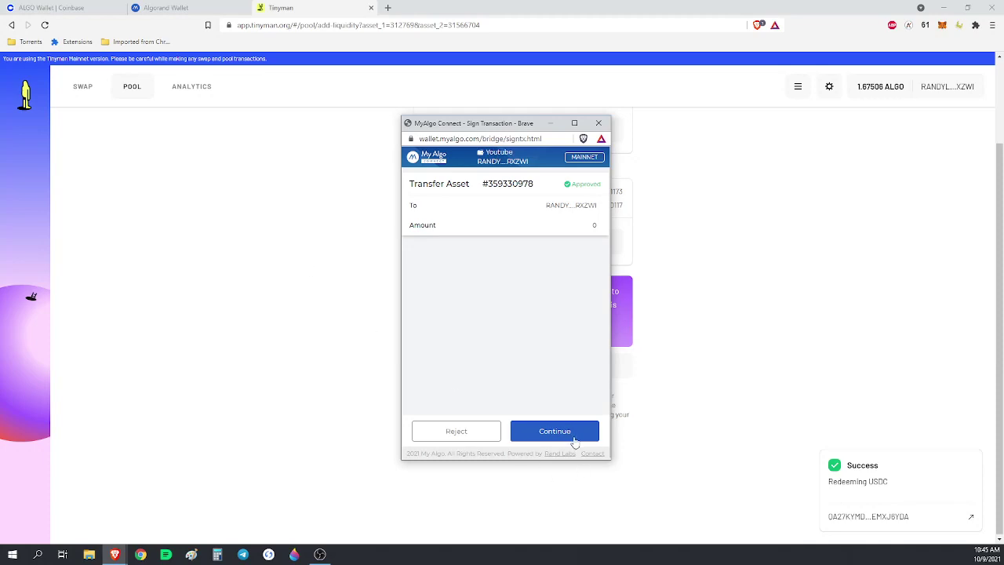
pyautogui.click(571, 436)
pyautogui.click(462, 323)
pyautogui.click(459, 353)
pyautogui.click(563, 370)
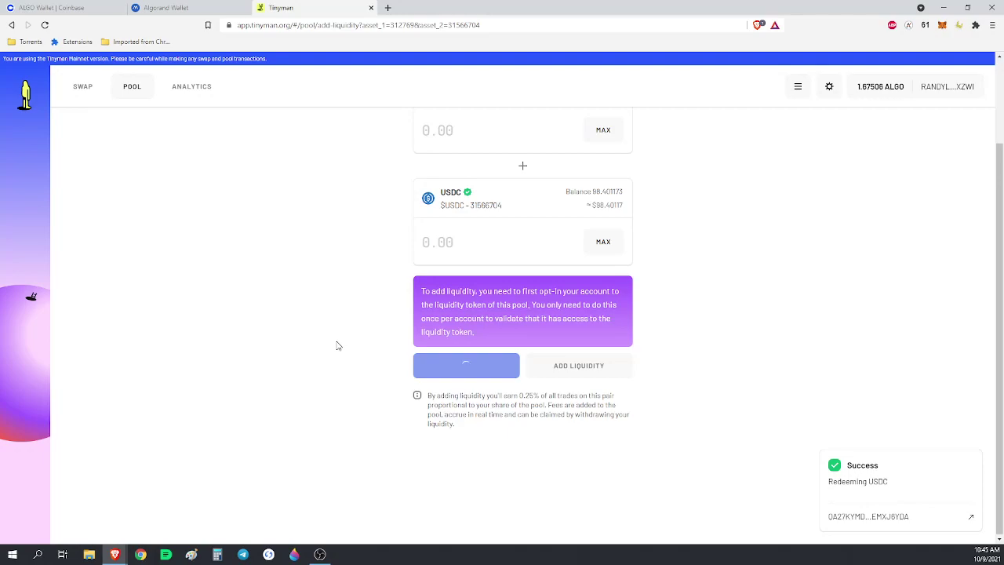
# Step: Try the maximum USDt and maximum USDC as deposit amounts, and settle on the maximum of 98.401173 USDC
pyautogui.scroll(2, 340, 363)
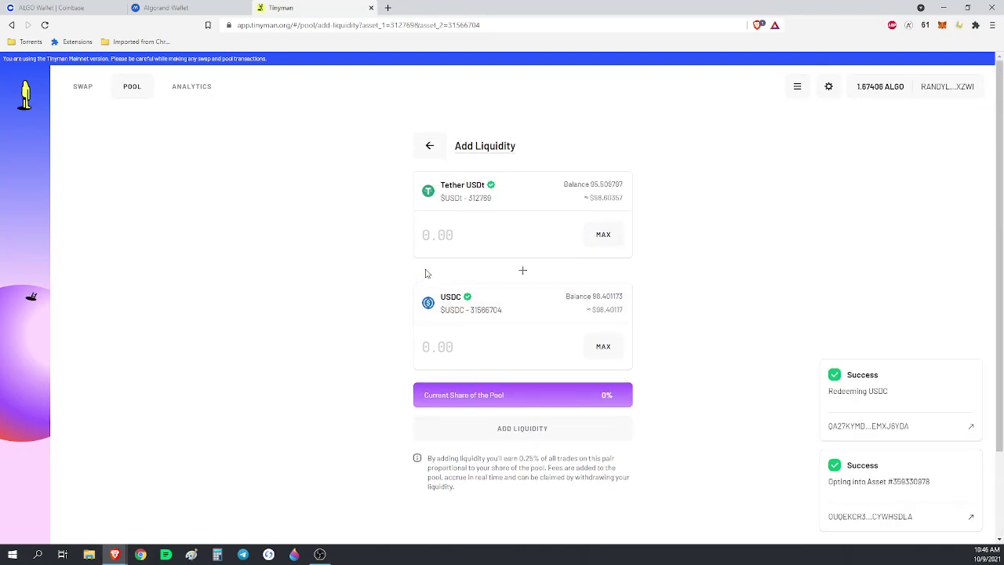
pyautogui.click(602, 234)
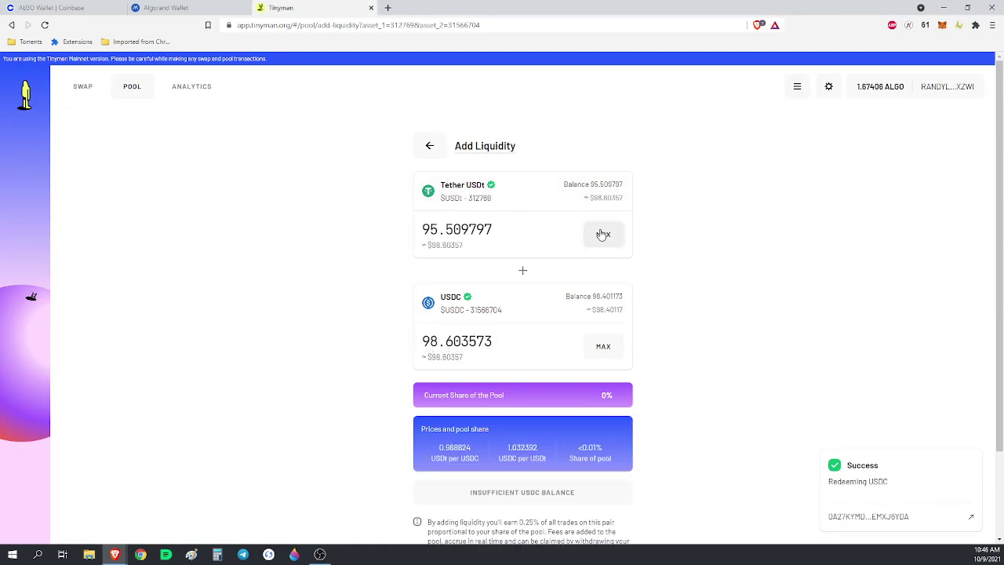
pyautogui.click(603, 346)
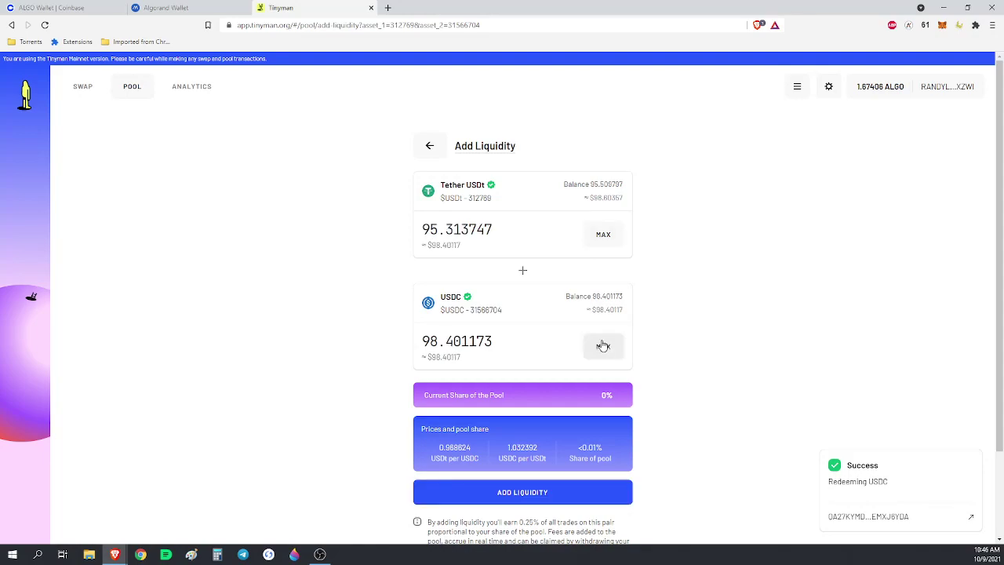
pyautogui.click(609, 246)
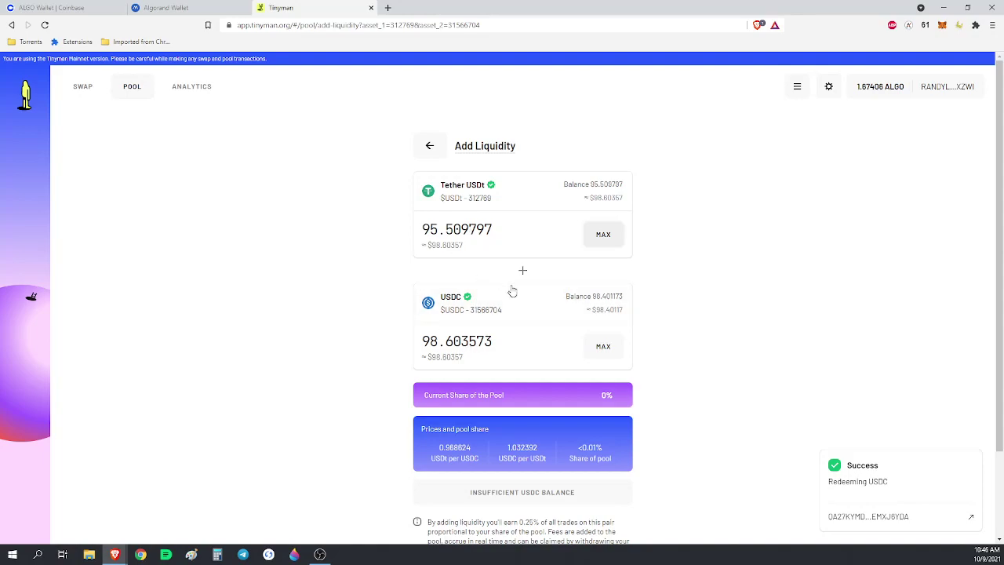
pyautogui.click(606, 235)
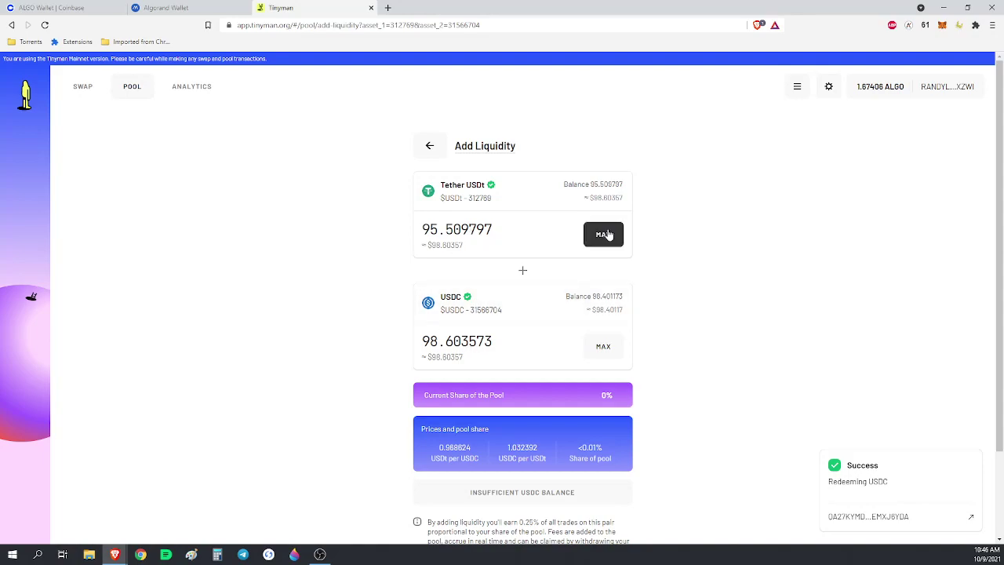
pyautogui.click(600, 348)
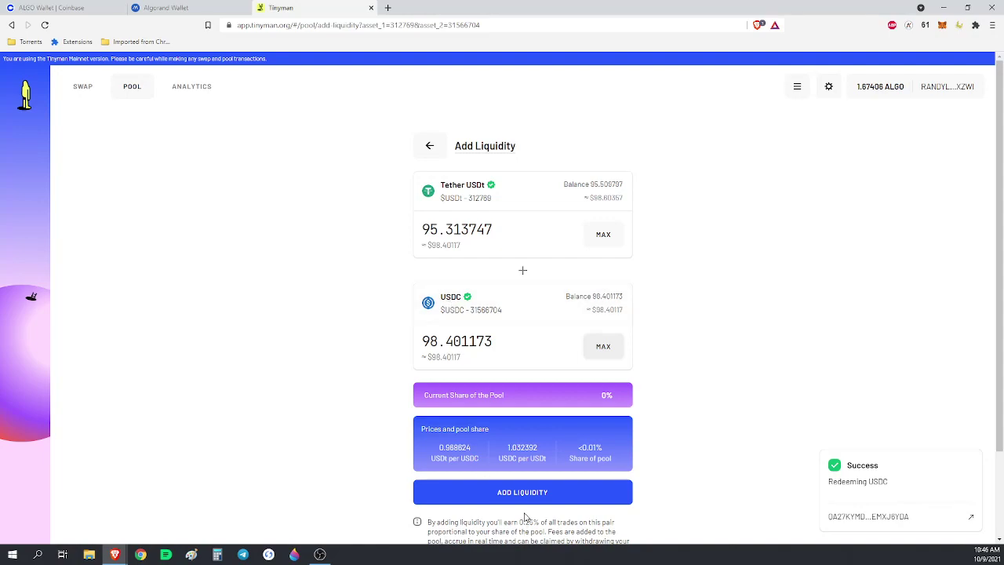
pyautogui.click(599, 234)
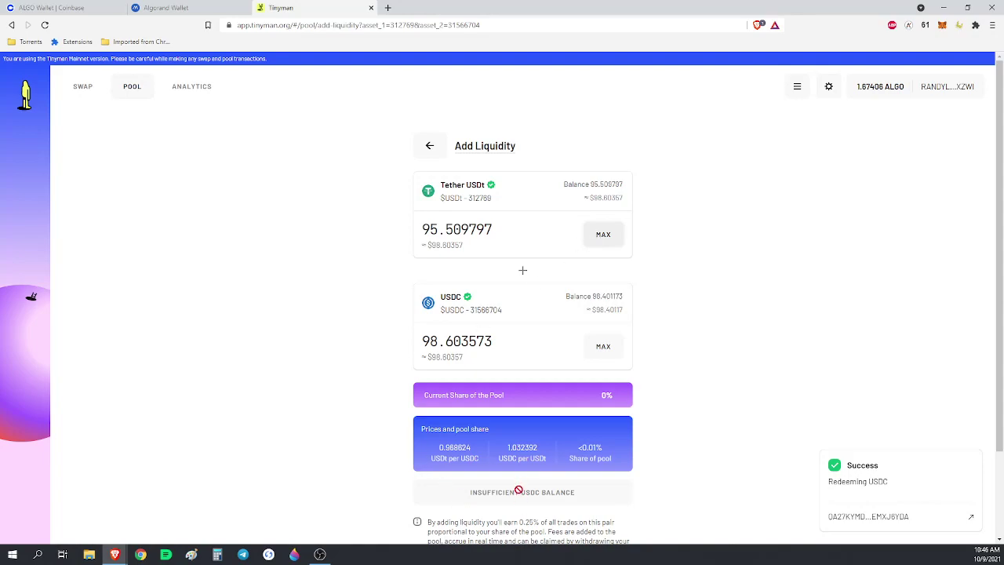
pyautogui.click(602, 348)
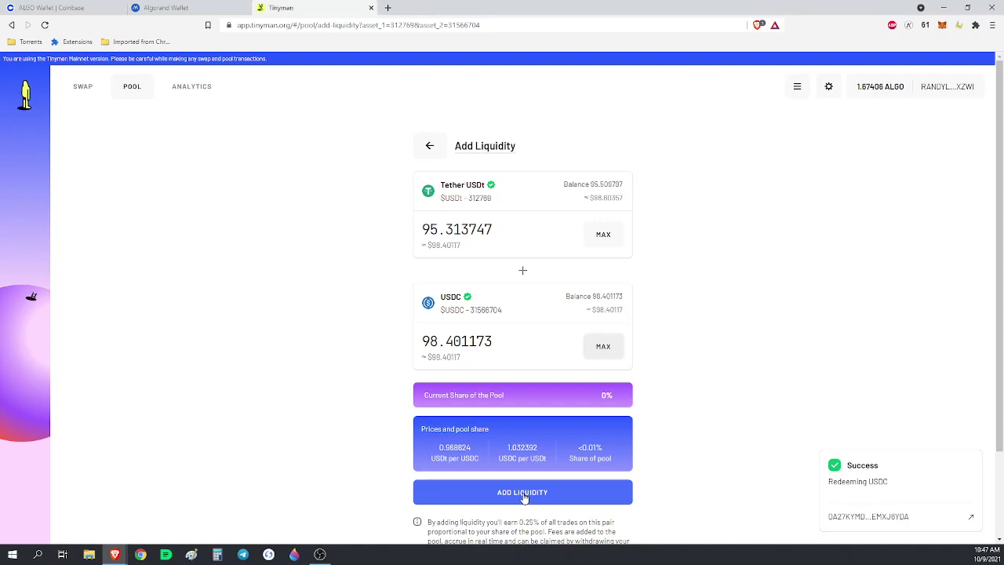
# Step: Add 95.313747 USDt and 98.401173 USDC to the pool, confirm the supply, and sign the transactions with the wallet password
pyautogui.click(523, 493)
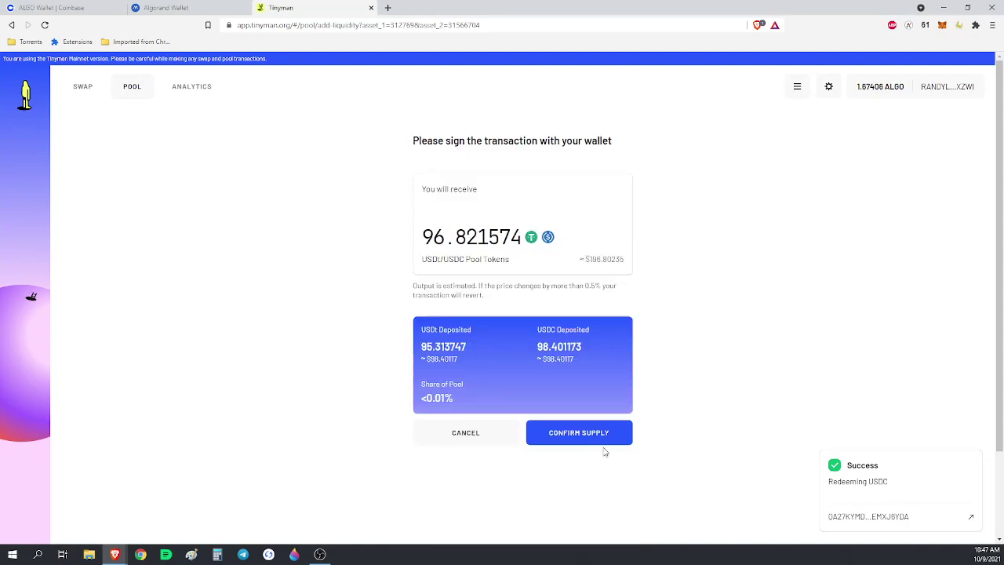
pyautogui.click(589, 437)
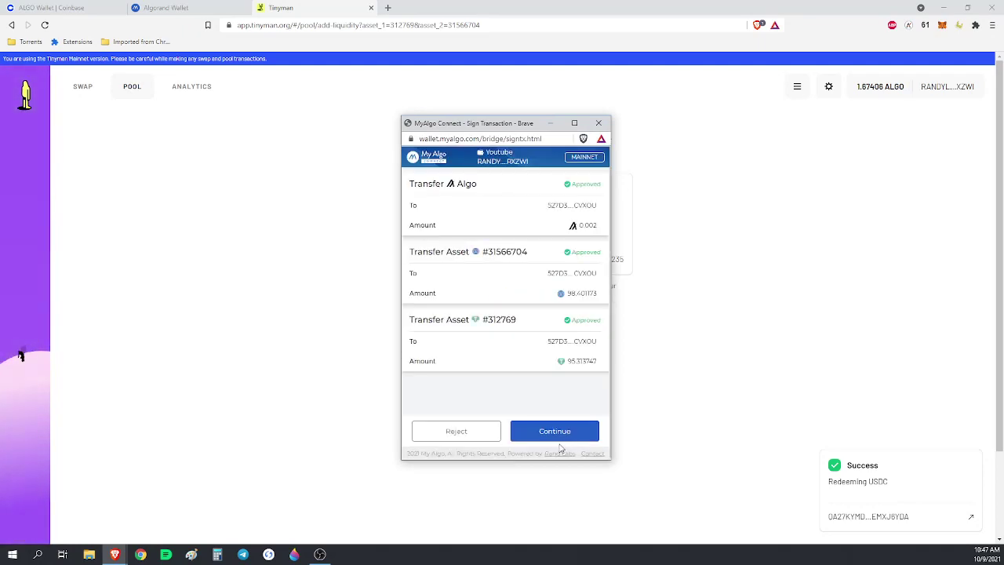
pyautogui.click(548, 432)
pyautogui.click(462, 334)
pyautogui.click(456, 363)
pyautogui.click(551, 374)
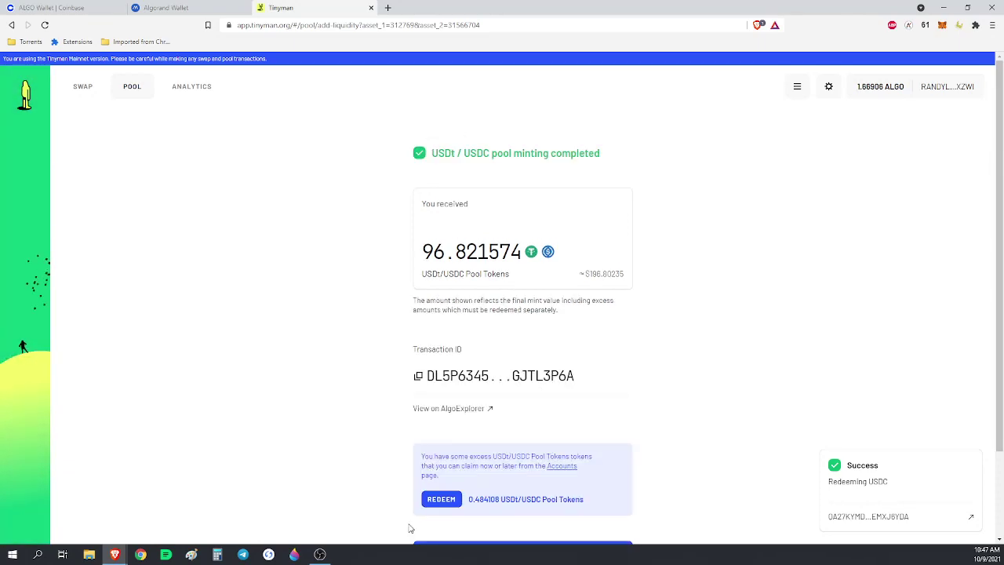
# Step: Redeem the excess USDt/USDC pool tokens and sign the transaction with the wallet password
pyautogui.click(440, 499)
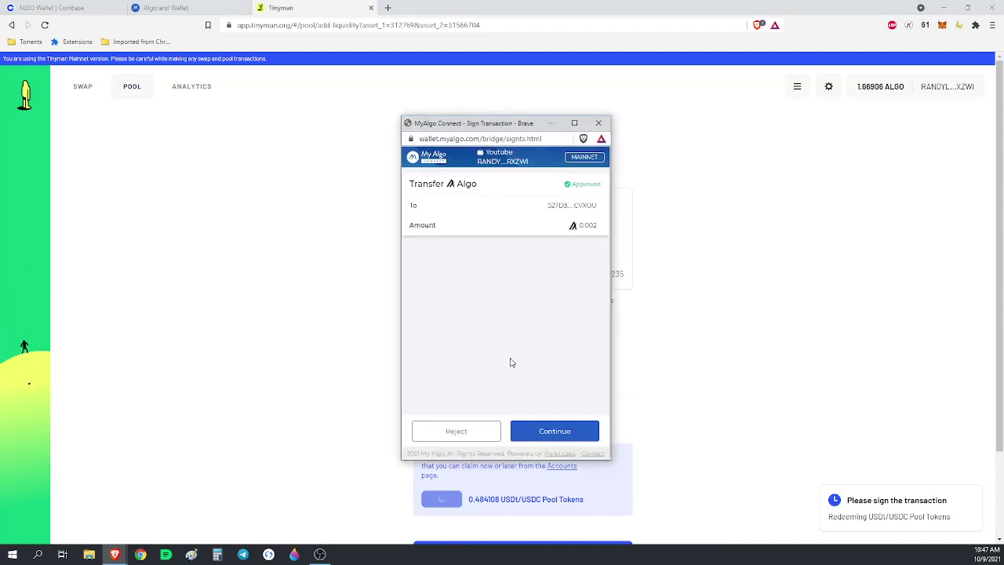
pyautogui.click(541, 436)
pyautogui.click(461, 328)
pyautogui.click(455, 352)
pyautogui.click(578, 367)
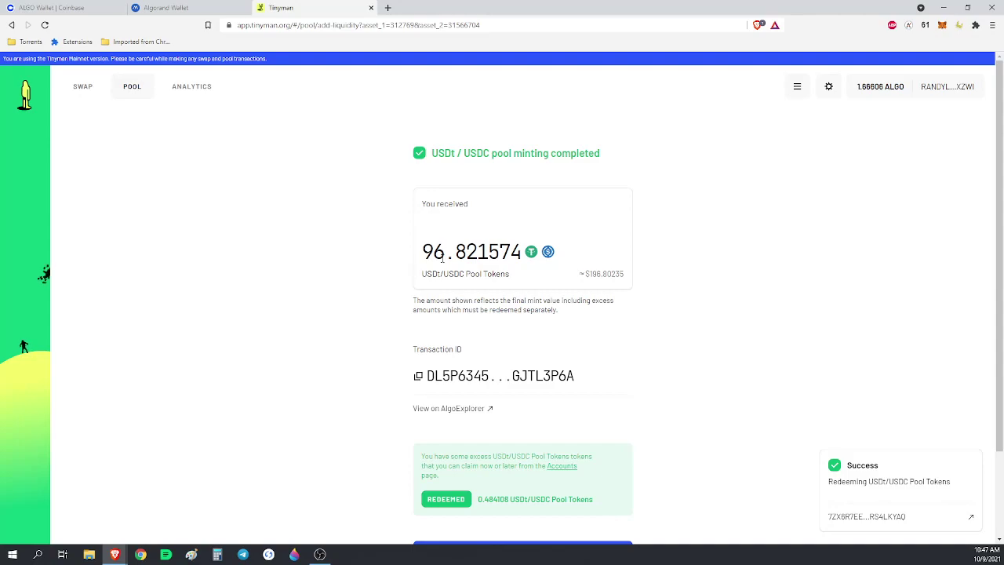
# Step: Check the connected wallet's asset list for the Tinyman USDC-USDt pool token balance, then close the list
pyautogui.click(893, 86)
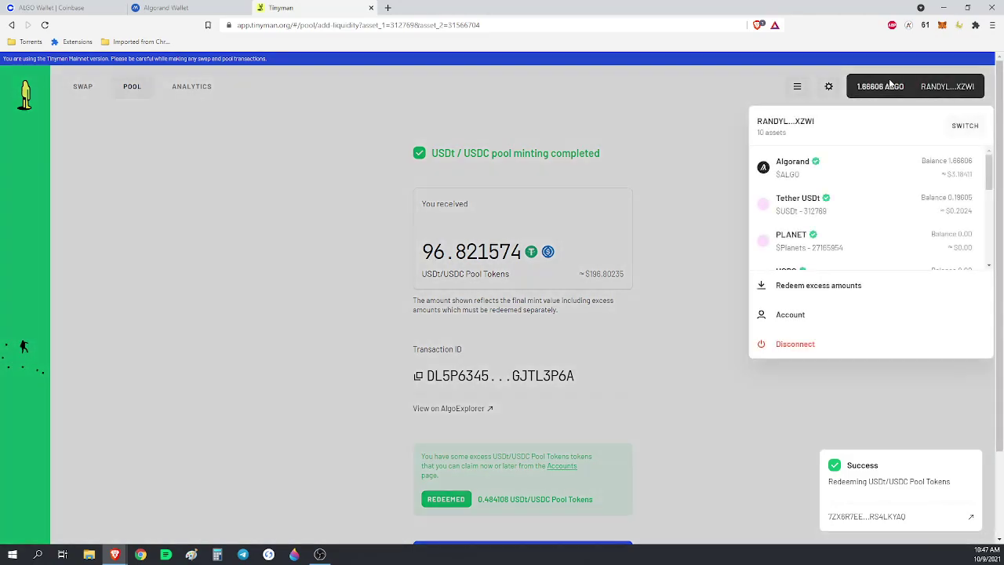
pyautogui.scroll(-1, 837, 175)
pyautogui.scroll(2, 830, 176)
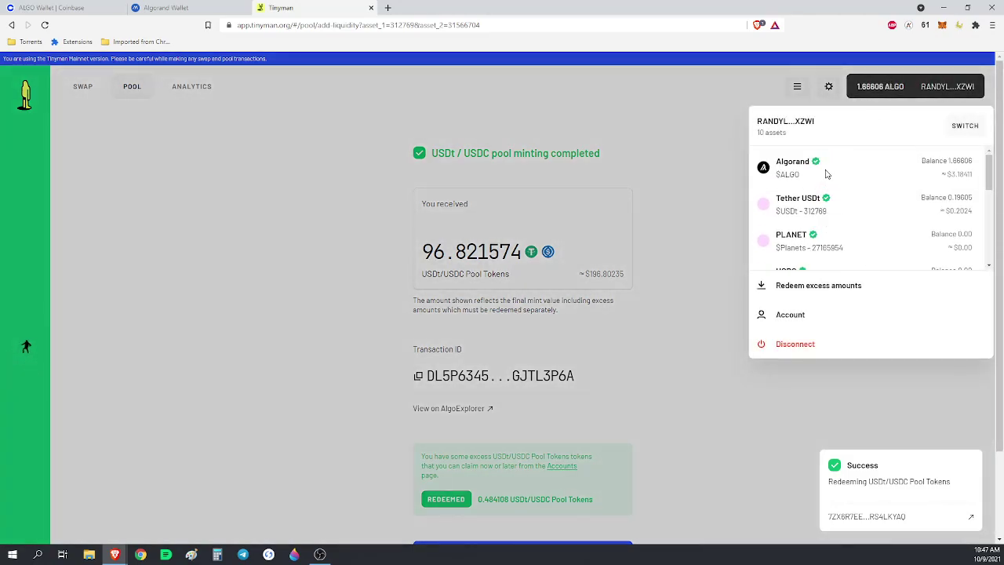
pyautogui.scroll(-1, 914, 174)
pyautogui.scroll(1, 903, 179)
pyautogui.scroll(-1, 861, 210)
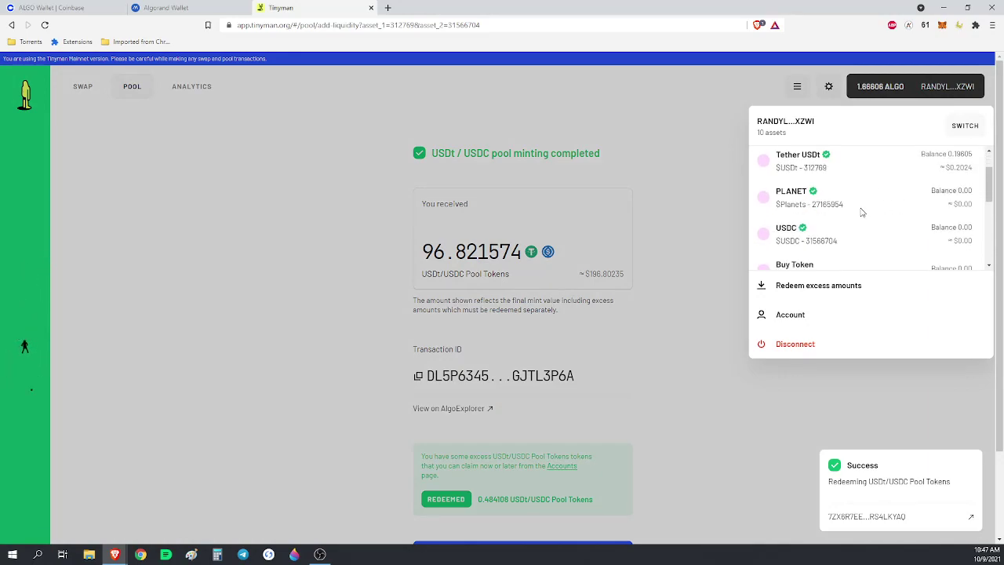
pyautogui.scroll(-4, 855, 234)
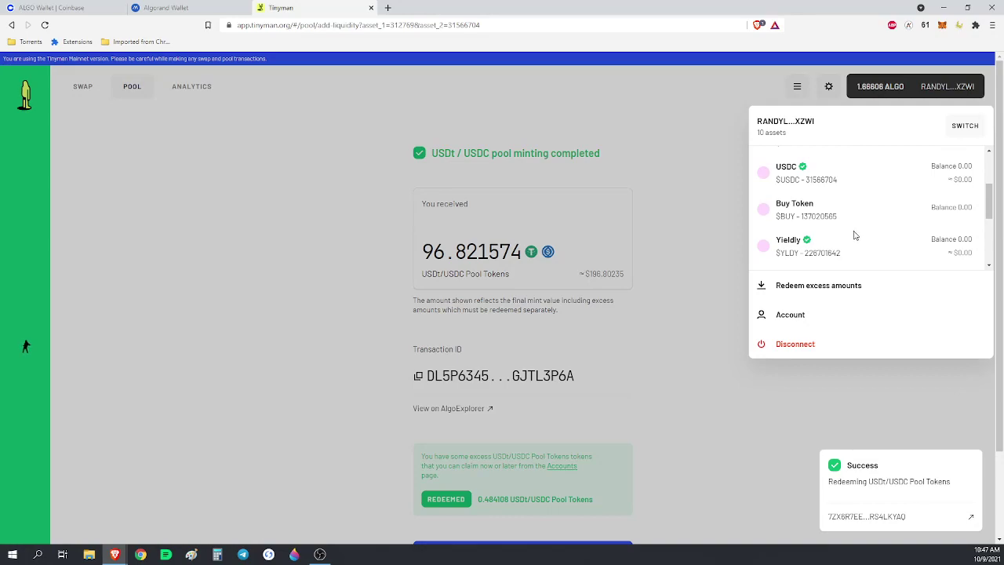
pyautogui.scroll(-3, 855, 235)
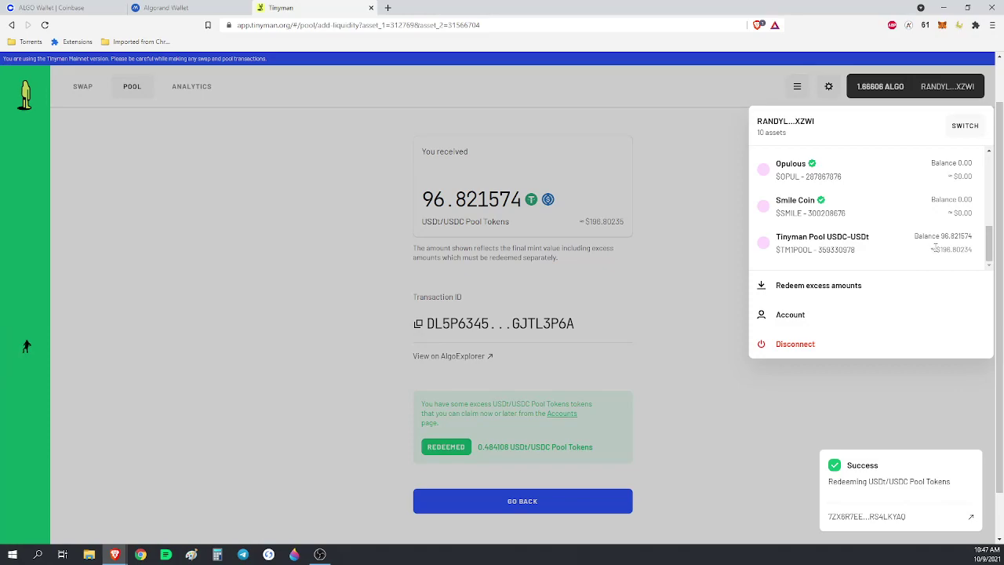
pyautogui.click(686, 270)
# Step: Open the USDC/USDt position for management and preview removing the maximum and 50% of its liquidity
pyautogui.click(138, 88)
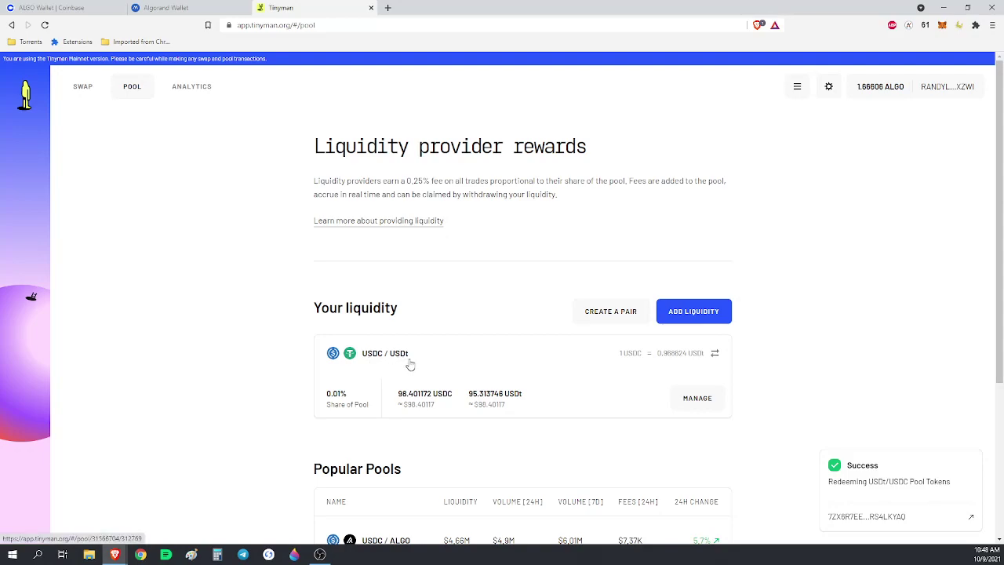
pyautogui.click(706, 401)
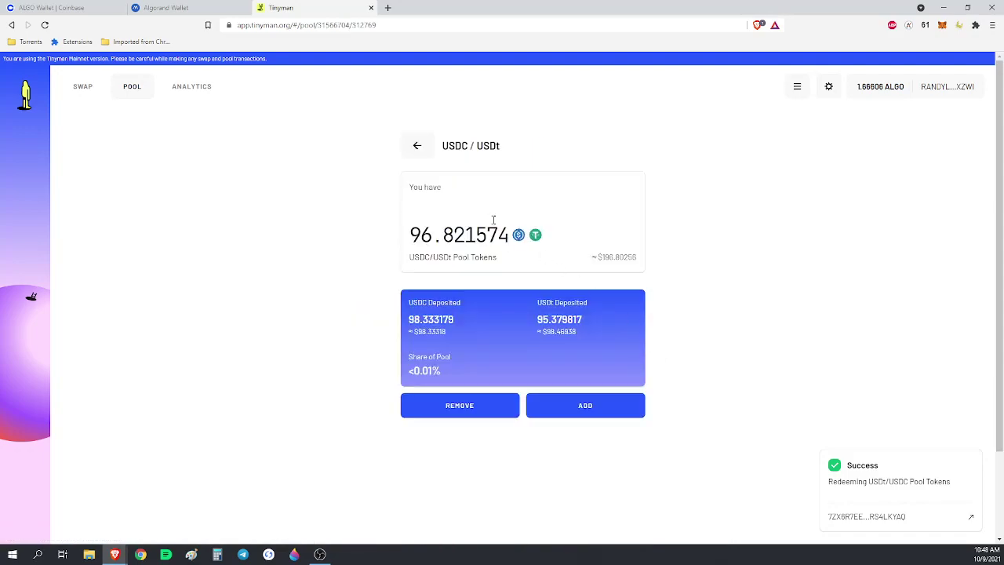
pyautogui.click(459, 414)
pyautogui.click(582, 394)
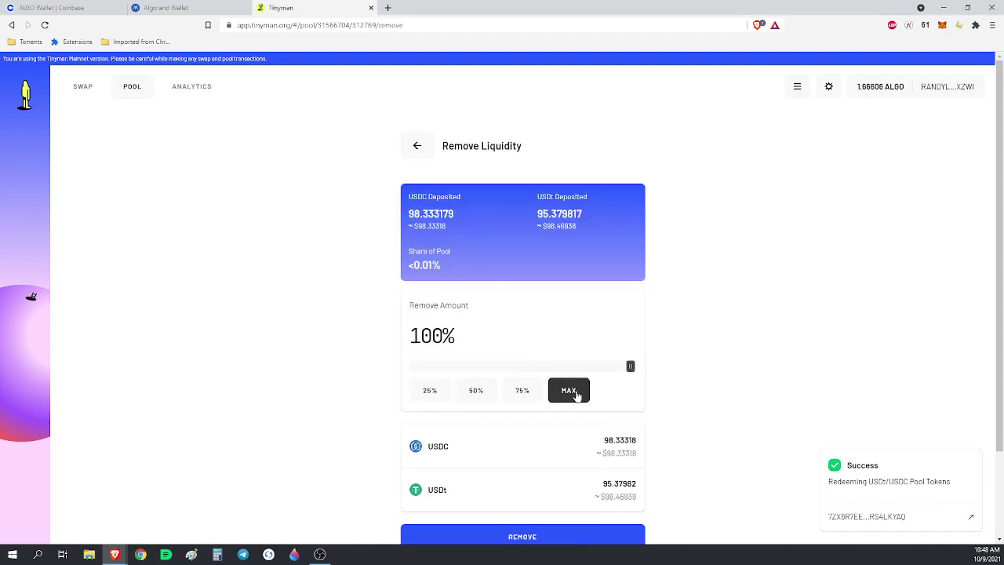
pyautogui.scroll(-1, 746, 298)
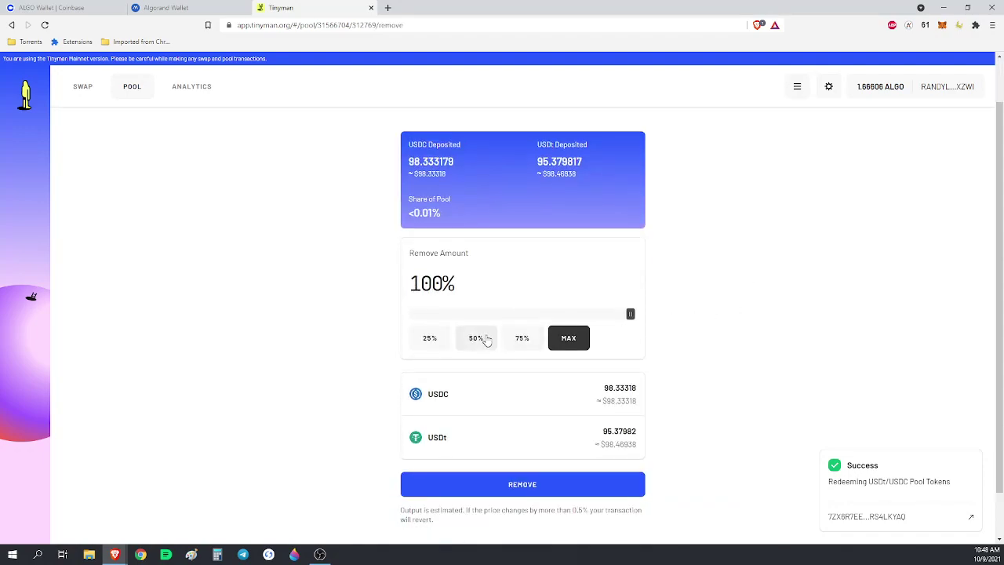
pyautogui.click(480, 338)
pyautogui.scroll(1, 341, 378)
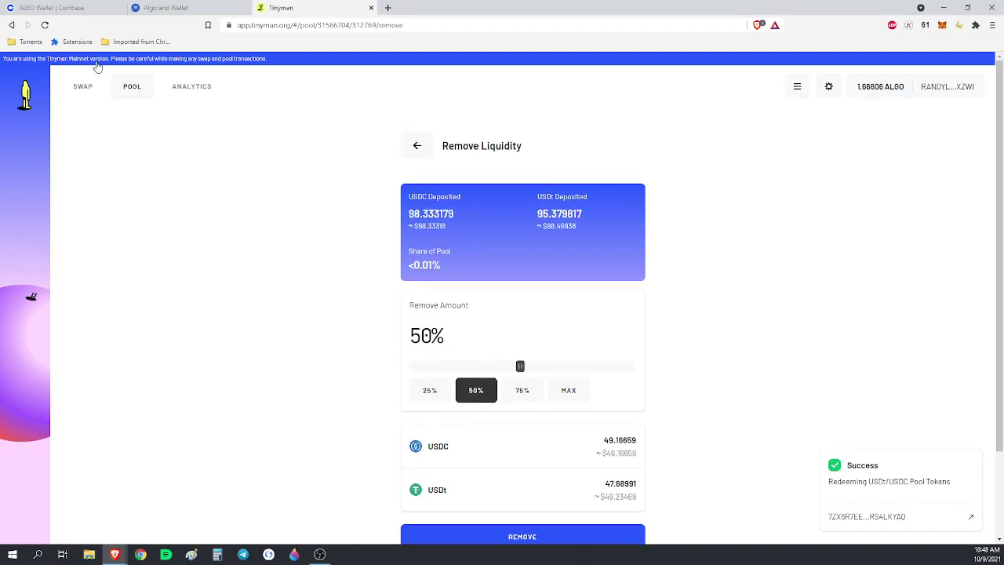
# Step: Return to the pool overview without removing liquidity, dismiss the redemption notification, and review the USDC/USDt position and popular pools
pyautogui.click(83, 87)
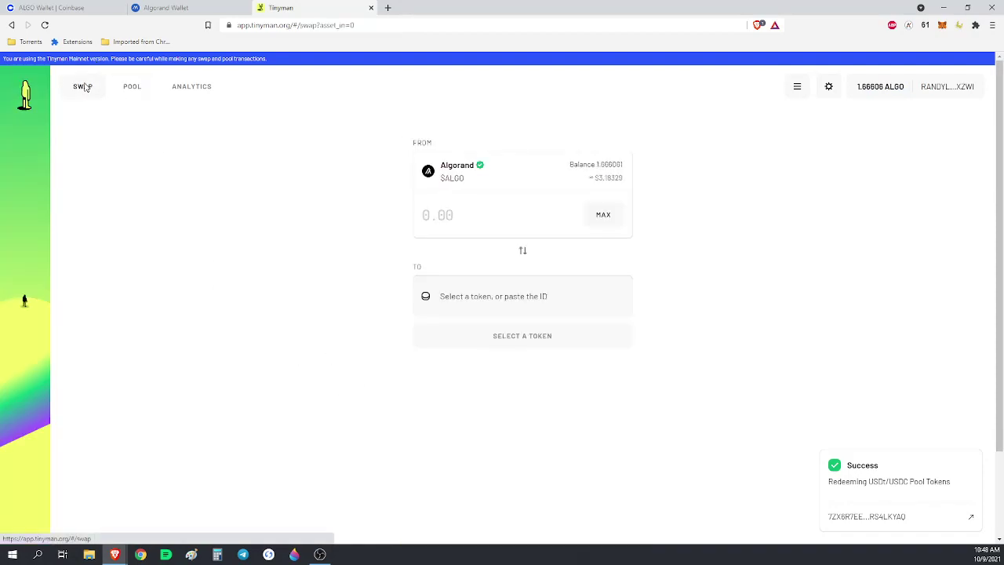
pyautogui.click(133, 86)
pyautogui.scroll(-1, 215, 248)
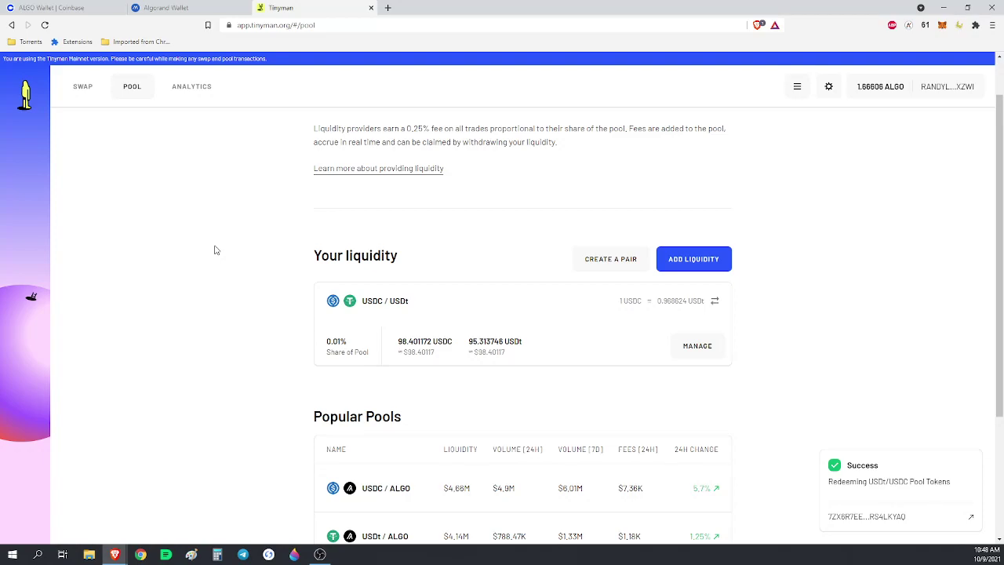
pyautogui.click(980, 456)
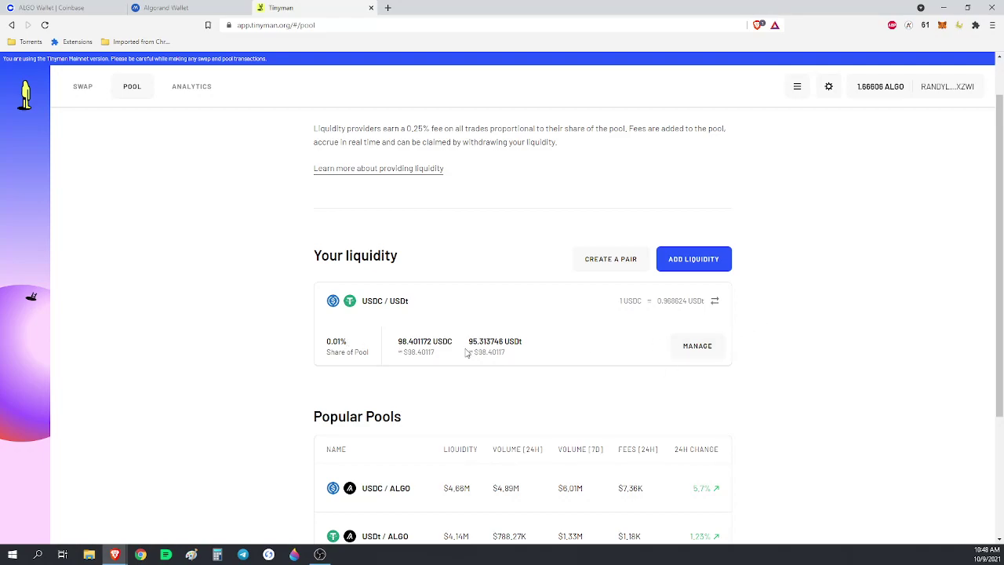
pyautogui.scroll(-1, 466, 352)
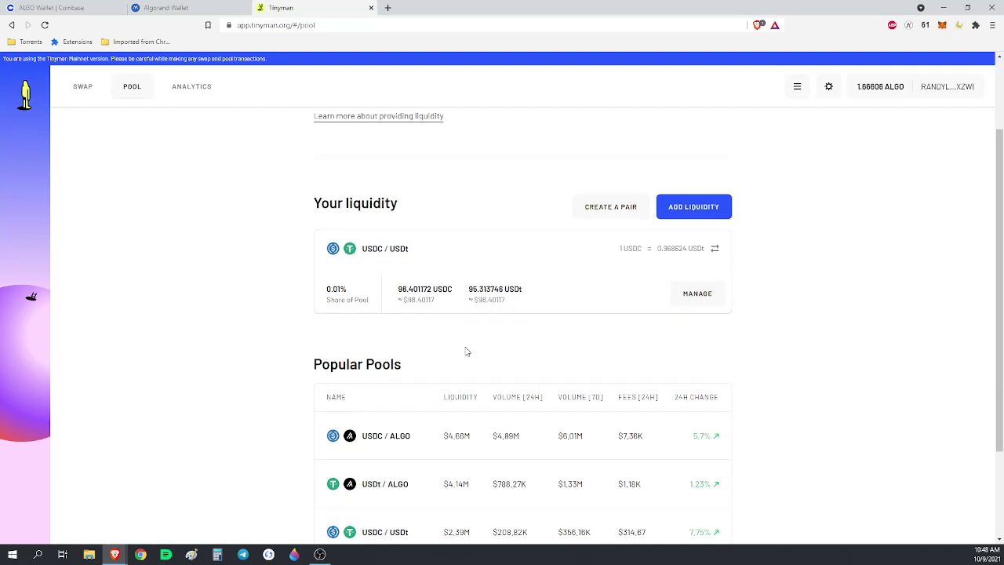